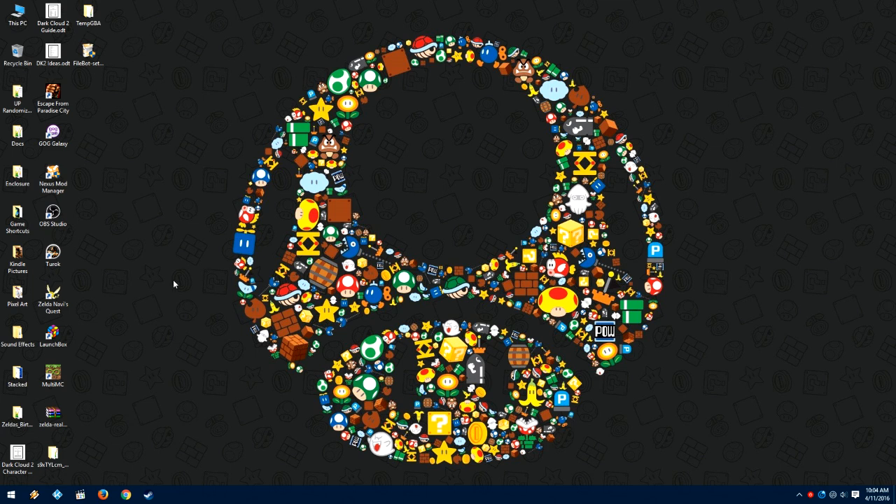
# Step: Start LaunchBox and open its changelog
pyautogui.click(62, 343)
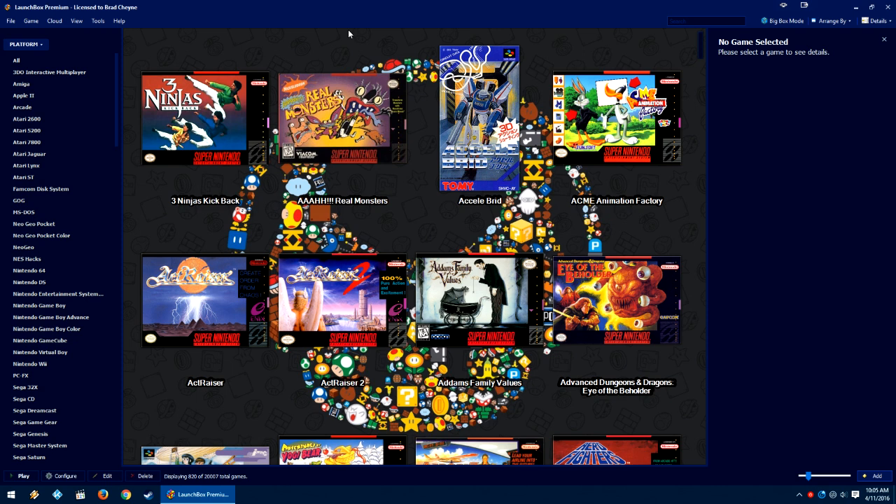
pyautogui.click(118, 21)
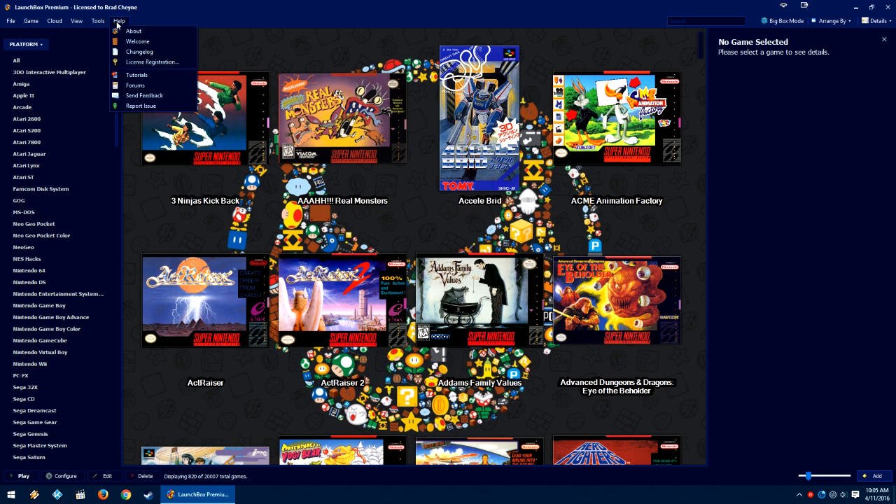
pyautogui.click(139, 52)
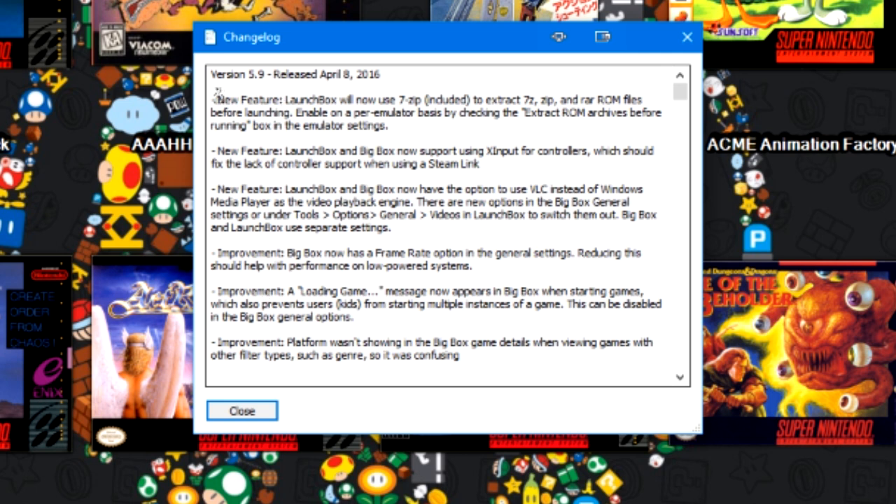
# Step: Read through the version 5.9 changelog, from the new features to the improvements and fixes
pyautogui.moveTo(218, 96); pyautogui.dragTo(277, 88)
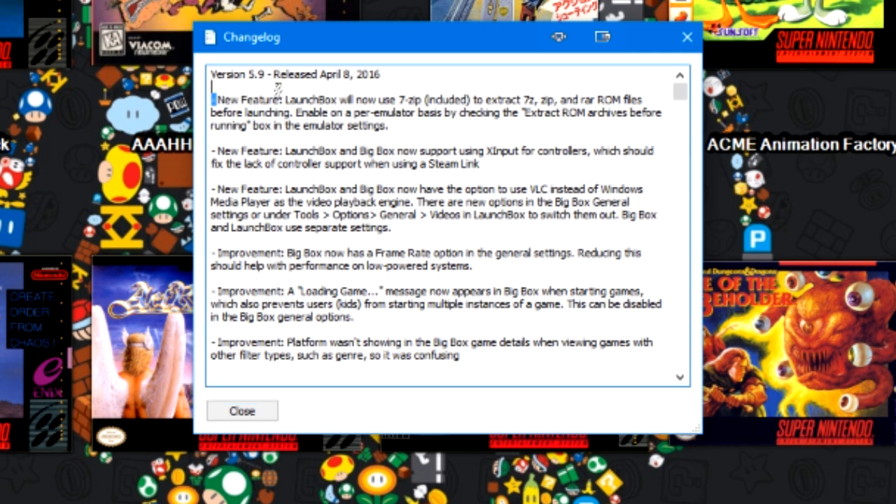
pyautogui.click(393, 229)
pyautogui.scroll(-7, 393, 234)
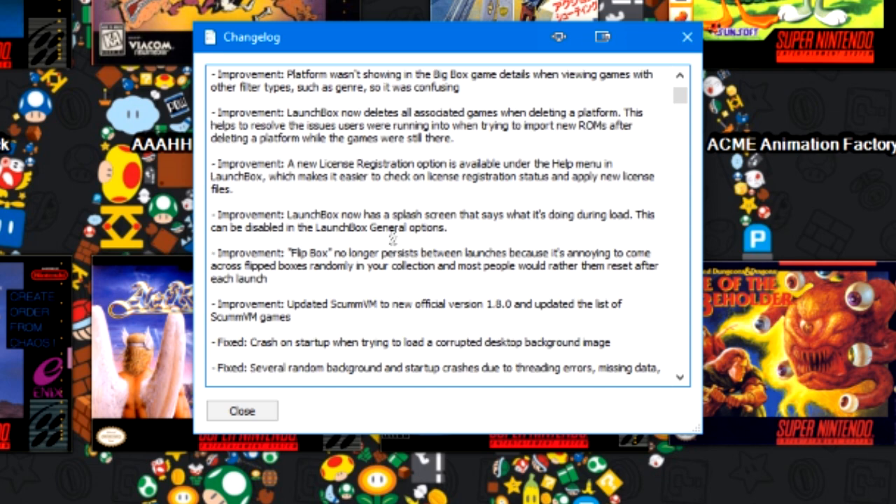
pyautogui.scroll(-4, 392, 237)
pyautogui.scroll(-6, 399, 225)
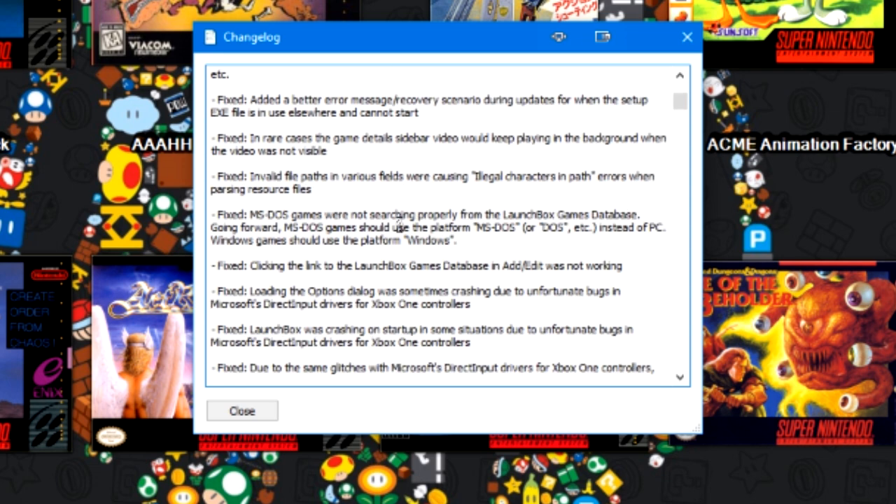
pyautogui.scroll(-10, 398, 226)
pyautogui.scroll(5, 399, 225)
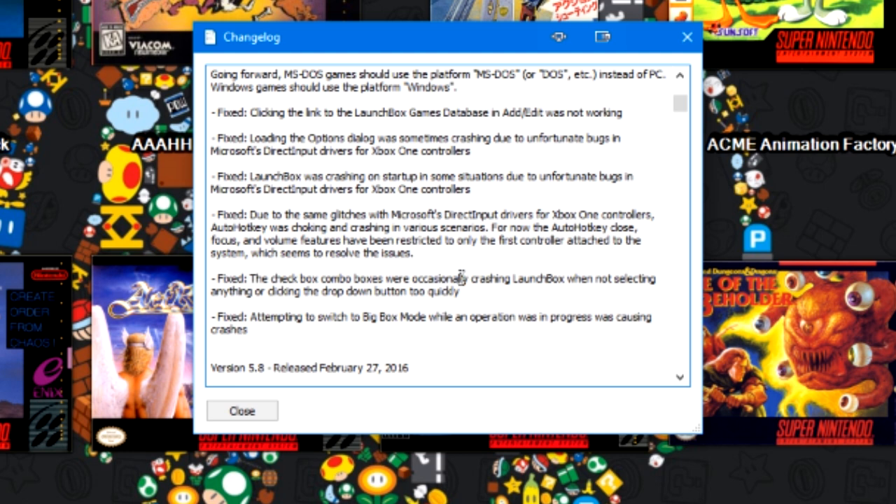
# Step: Go back through the version 5.9 changelog and highlight the improvement about deleting associated games along with a platform
pyautogui.scroll(1, 462, 278)
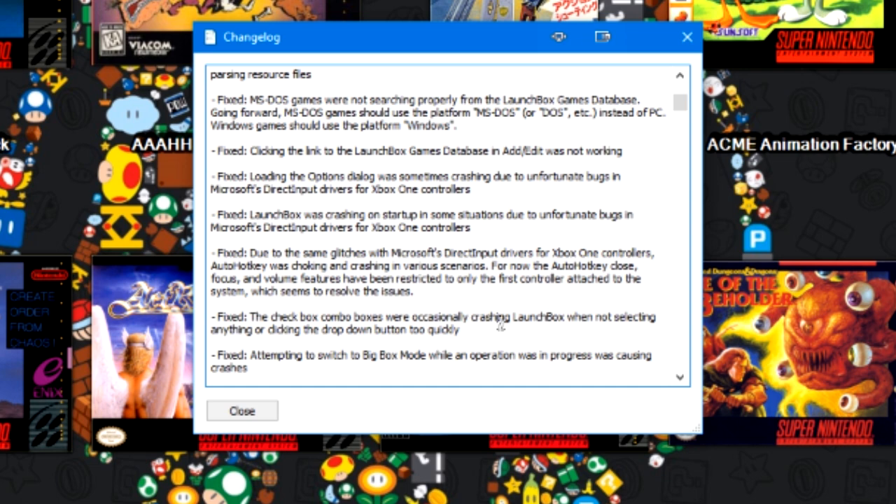
pyautogui.scroll(5, 501, 324)
pyautogui.moveTo(464, 256); pyautogui.dragTo(156, 222)
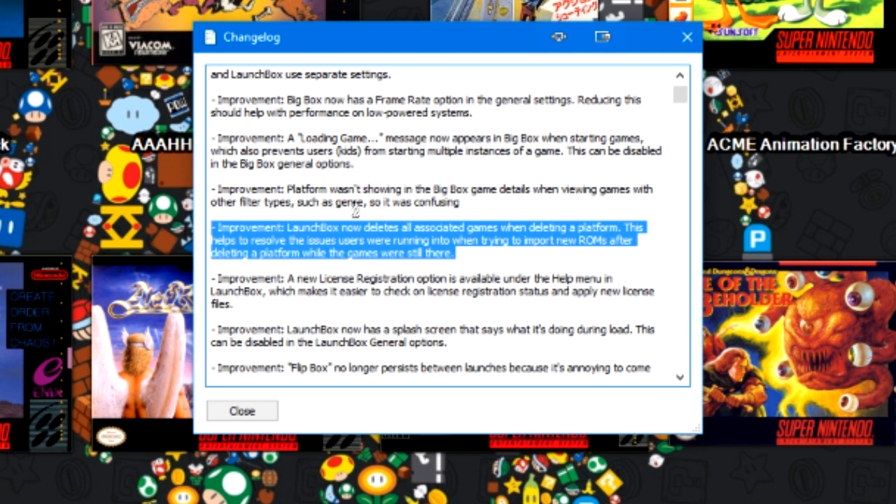
pyautogui.click(485, 250)
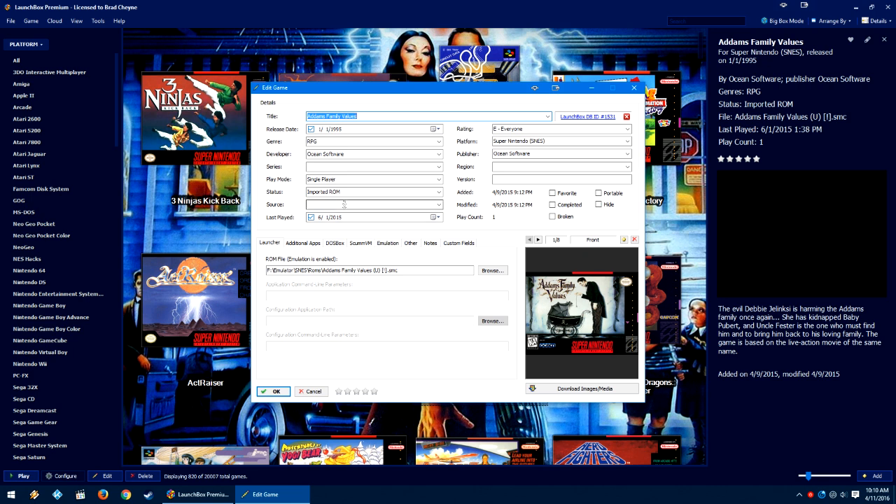
# Step: Open the image and media download for Addams Family Values and inspect the EmuMovies Music and Video_MP4_HI_QUAL media types
pyautogui.click(553, 389)
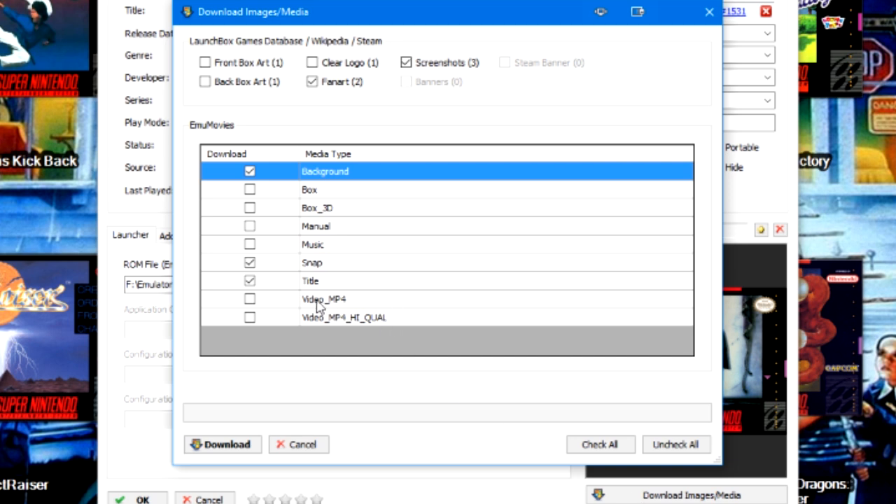
pyautogui.click(330, 249)
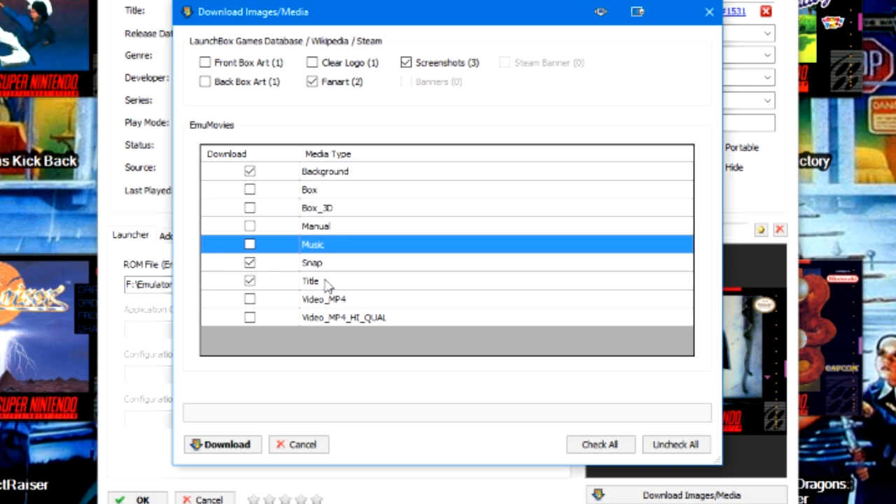
pyautogui.click(318, 319)
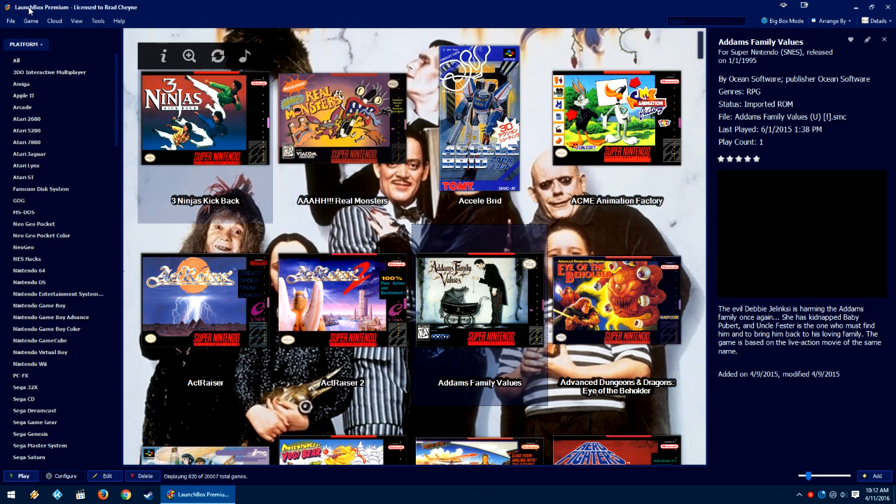
# Step: Review the Videos options and accept them with VLC as the video playback engine
pyautogui.click(98, 21)
pyautogui.click(120, 175)
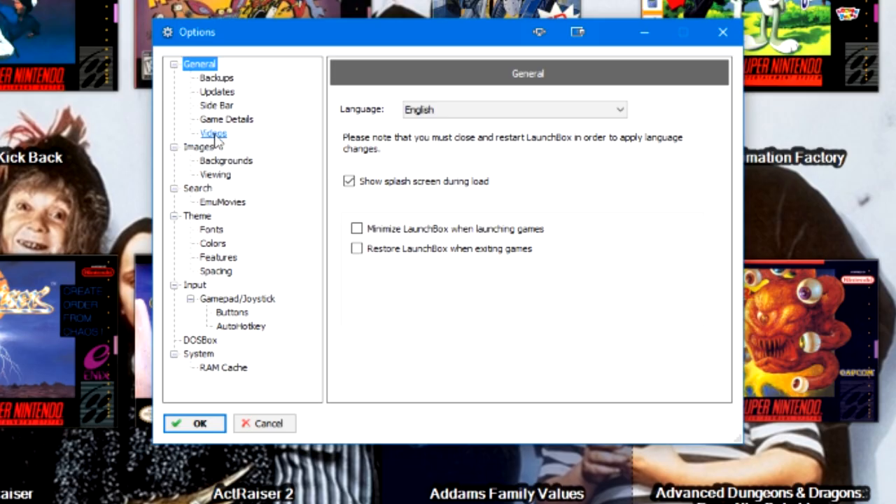
pyautogui.click(214, 133)
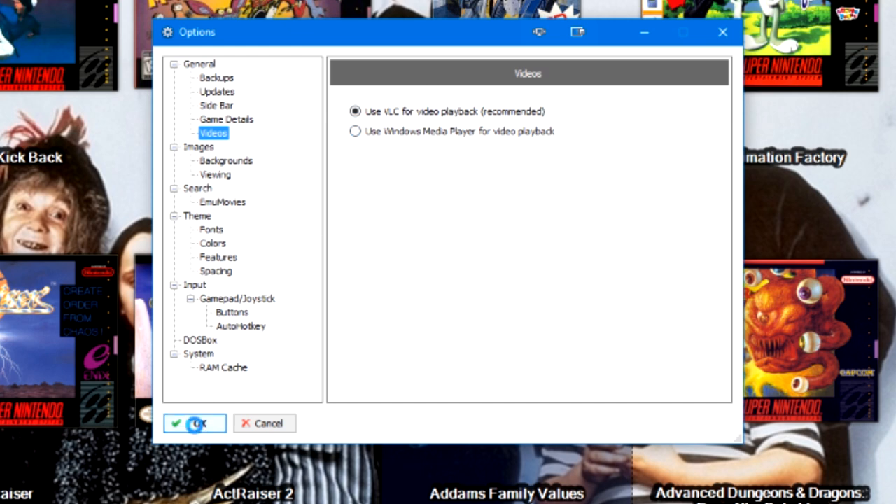
pyautogui.click(201, 425)
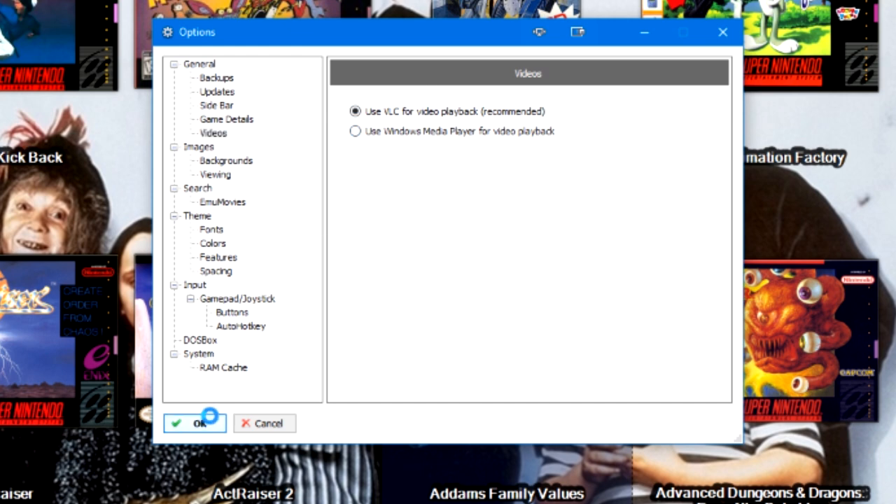
pyautogui.click(200, 423)
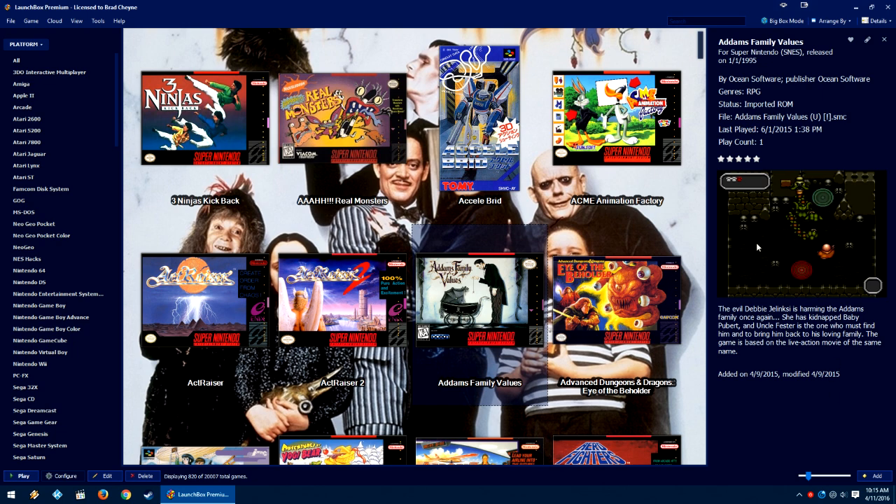
# Step: Examine the Game Details options, toggle the Video entry off and on again, and cancel the dialog
pyautogui.click(98, 20)
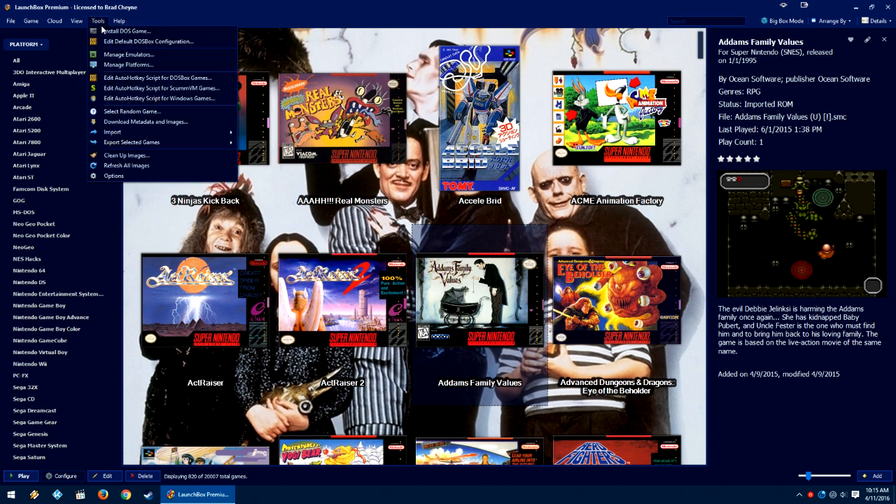
pyautogui.click(113, 176)
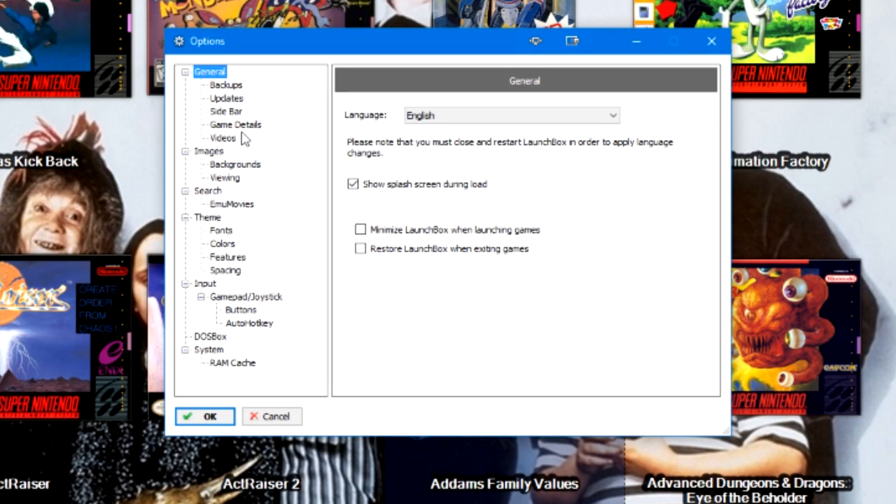
pyautogui.click(241, 124)
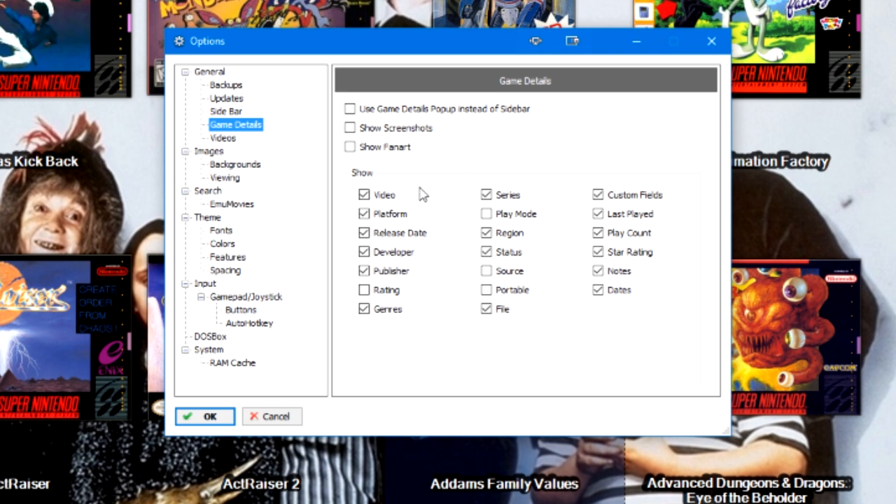
pyautogui.click(365, 198)
pyautogui.click(365, 194)
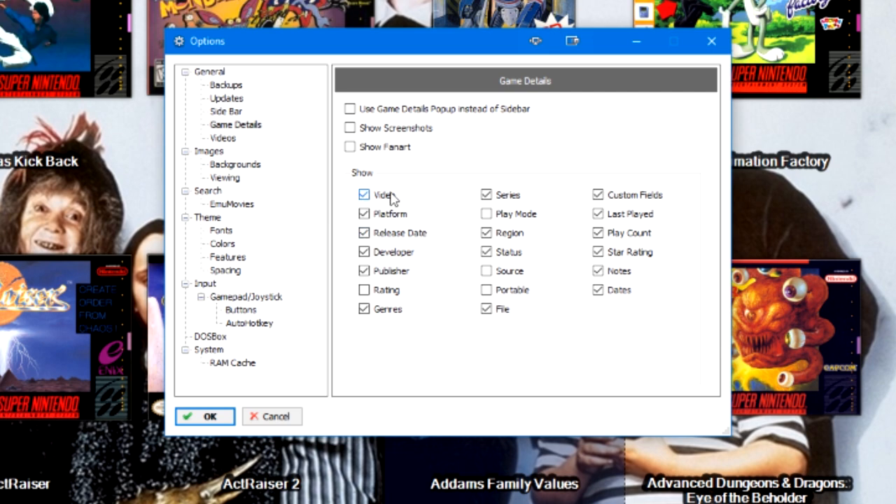
pyautogui.click(273, 416)
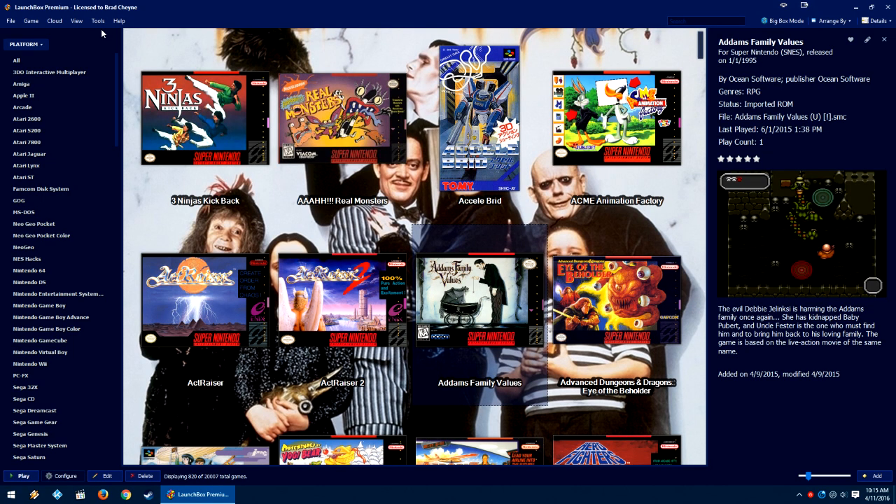
# Step: Check the auto-play view settings and compare the details of Addams Family Values and Advanced Dungeons & Dragons: Eye of the Beholder
pyautogui.click(77, 21)
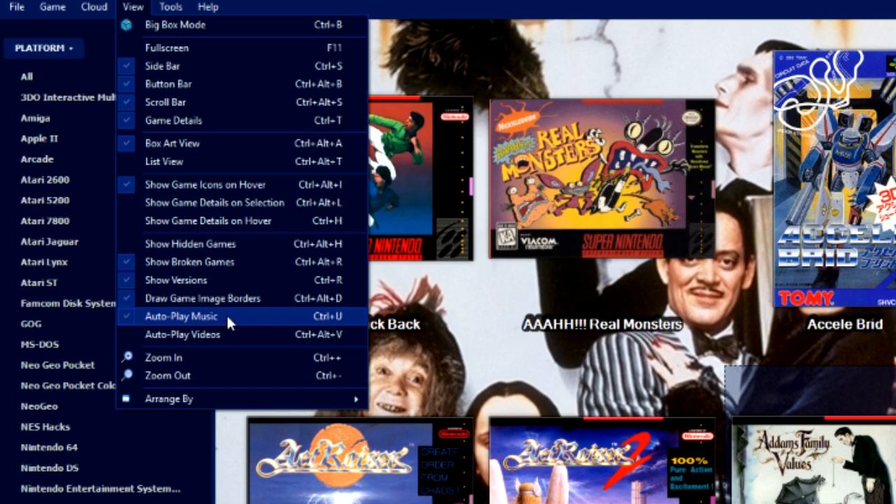
pyautogui.click(580, 301)
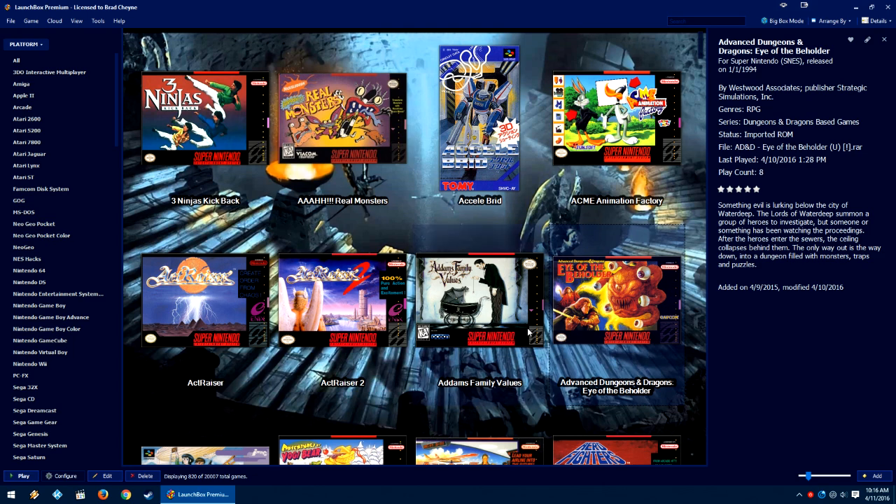
pyautogui.moveTo(646, 297)
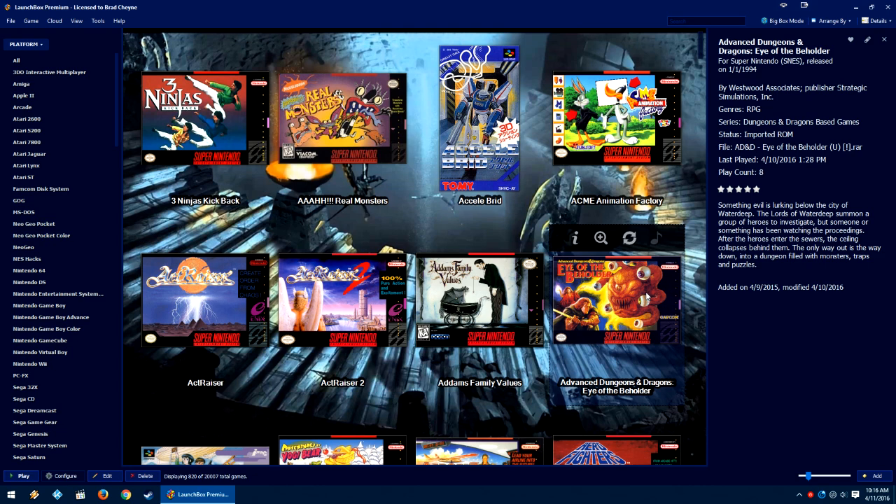
pyautogui.click(490, 304)
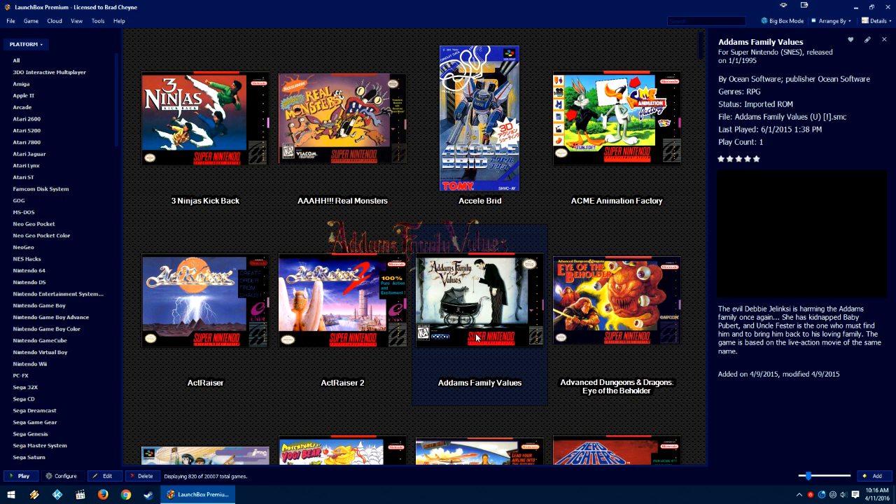
pyautogui.click(594, 329)
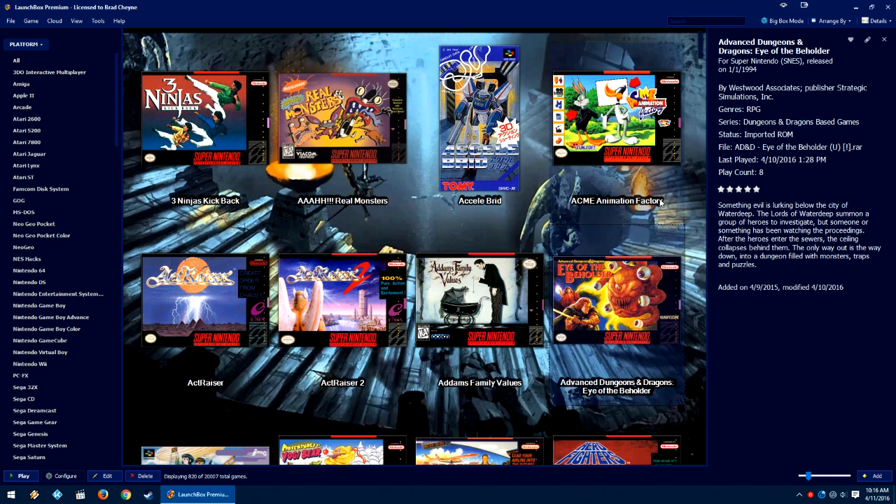
pyautogui.rightClick(614, 296)
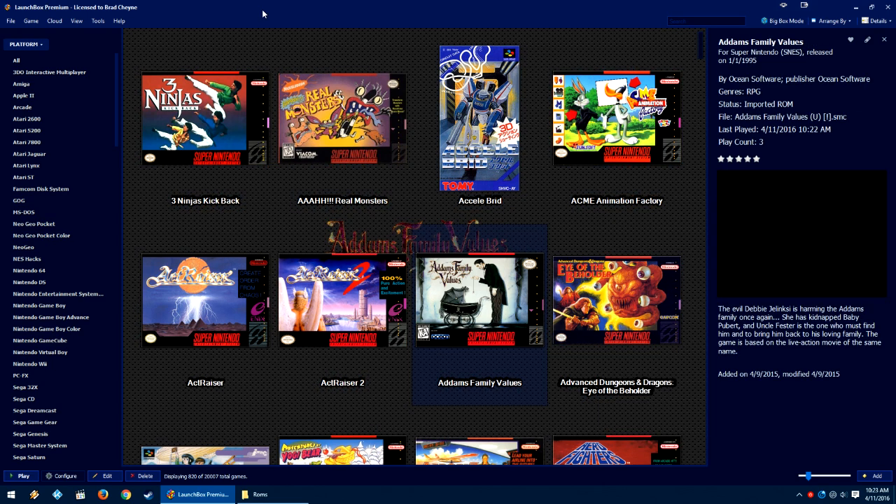
# Step: Open the Retroarch entry for editing from the list of managed emulators
pyautogui.click(98, 21)
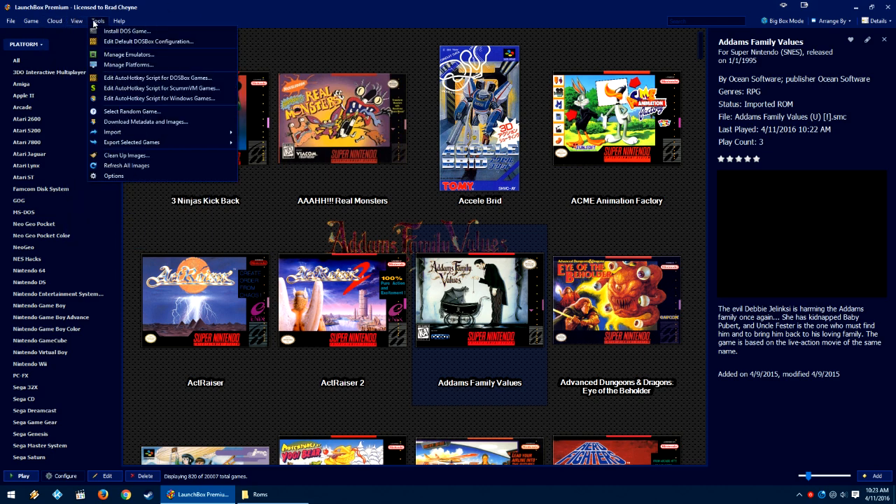
pyautogui.click(128, 54)
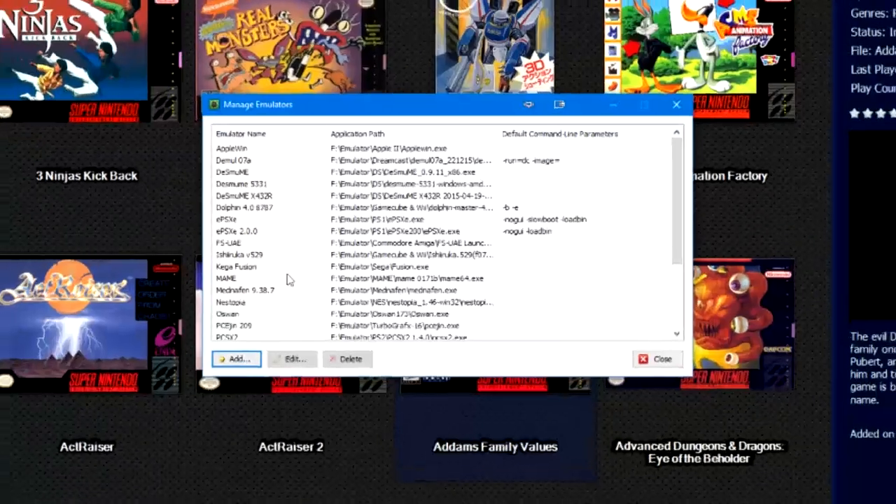
pyautogui.scroll(-3, 337, 273)
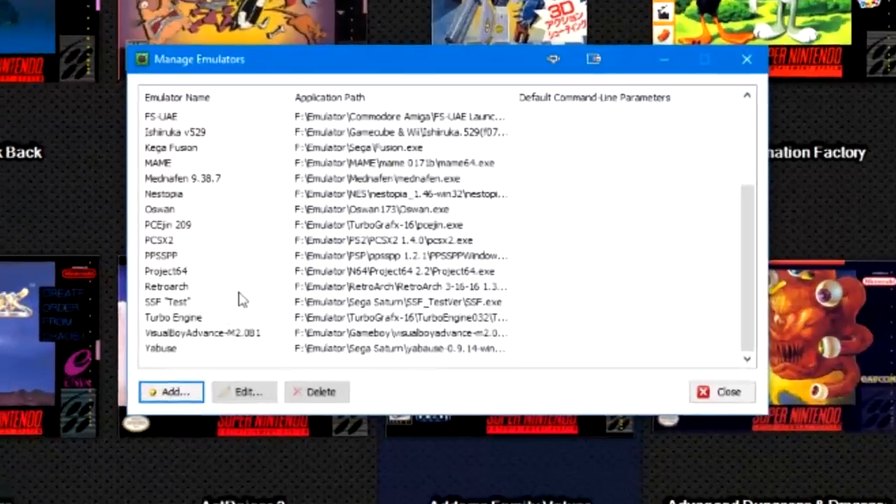
pyautogui.click(308, 270)
pyautogui.doubleClick(175, 287)
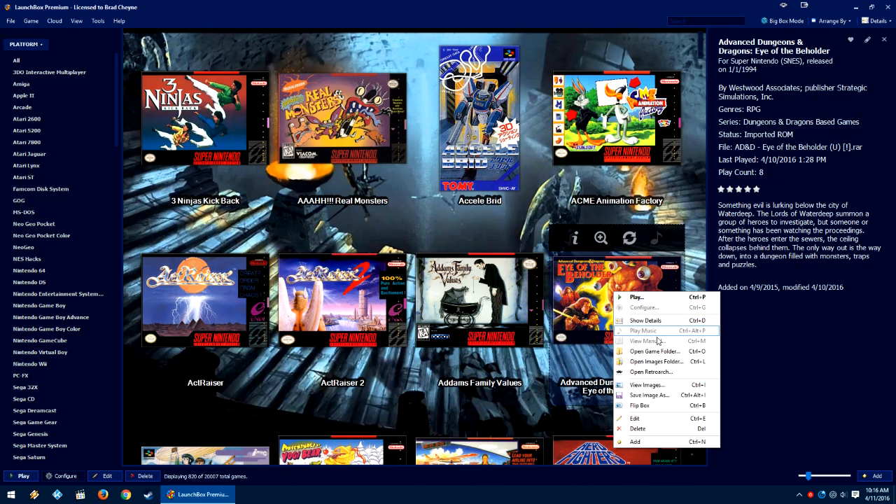
# Step: Open the game folder of Eye of the Beholder, select its RAR archive, and look through the SNES ROM files
pyautogui.click(670, 354)
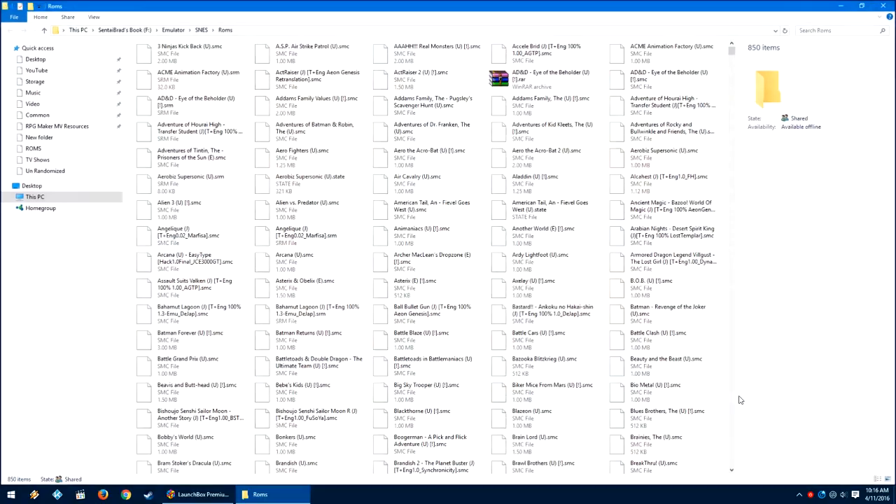
pyautogui.click(536, 87)
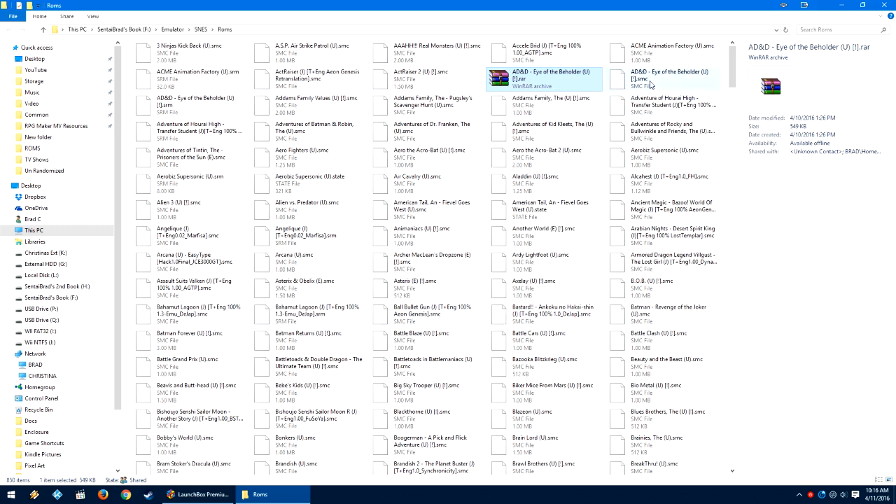
pyautogui.scroll(-15, 658, 90)
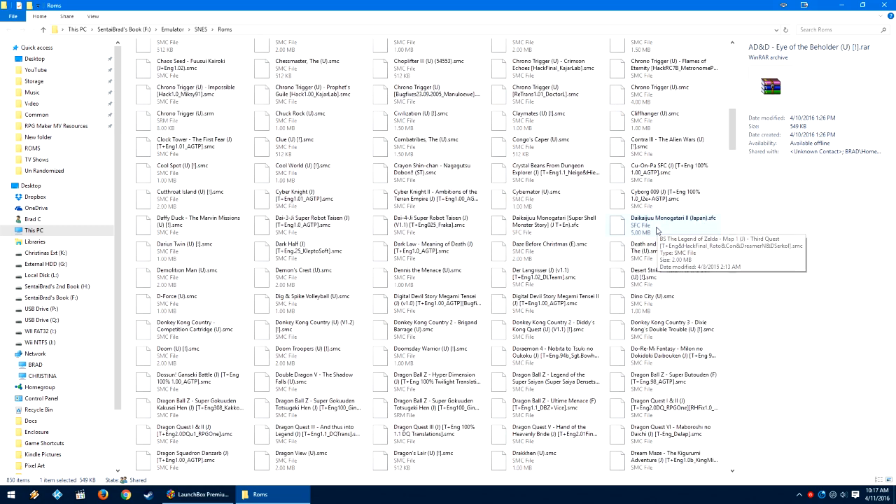
# Step: Compare the AD&D - Eye of the Beholder SMC file with its RAR archive, and delete the archive
pyautogui.scroll(15, 658, 230)
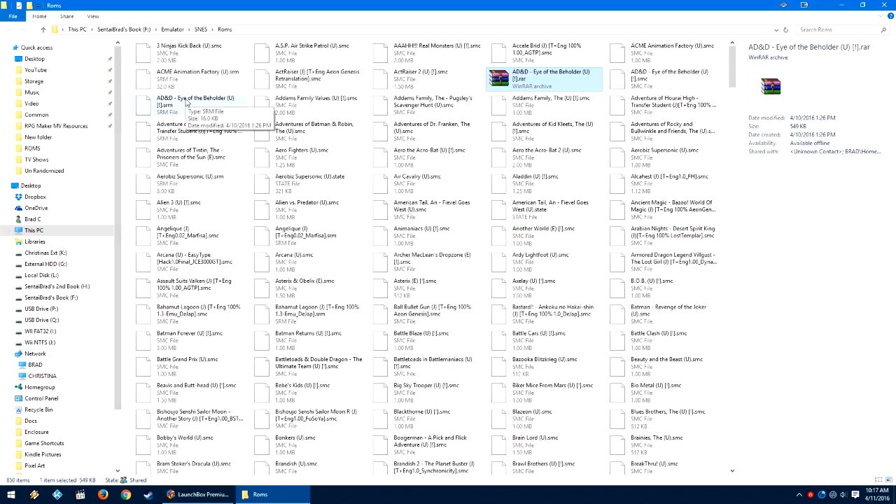
pyautogui.click(665, 77)
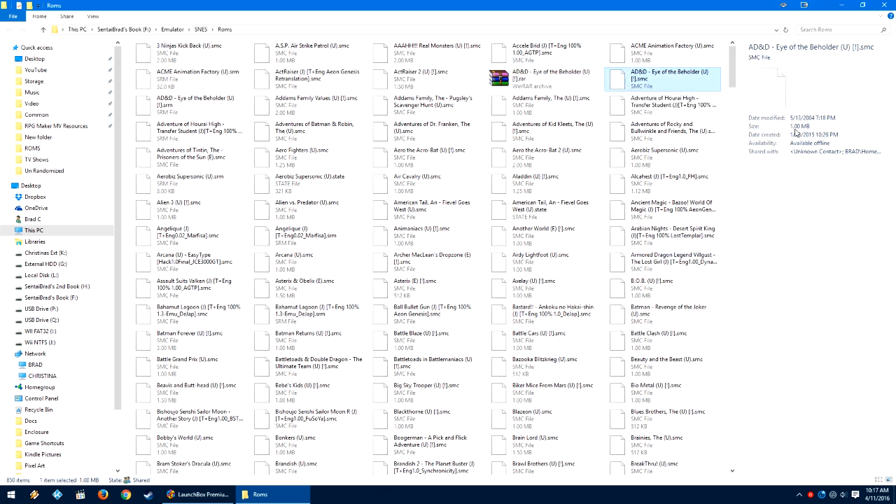
pyautogui.click(553, 78)
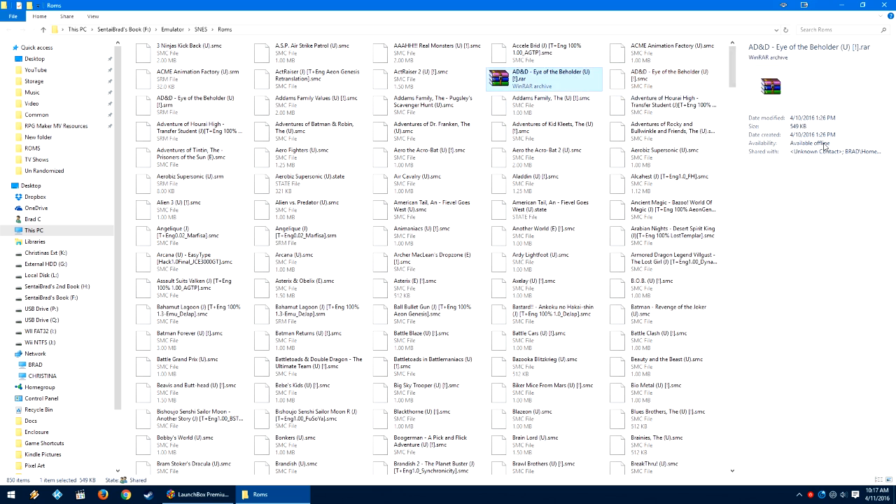
pyautogui.press('Delete')
pyautogui.press('Return')
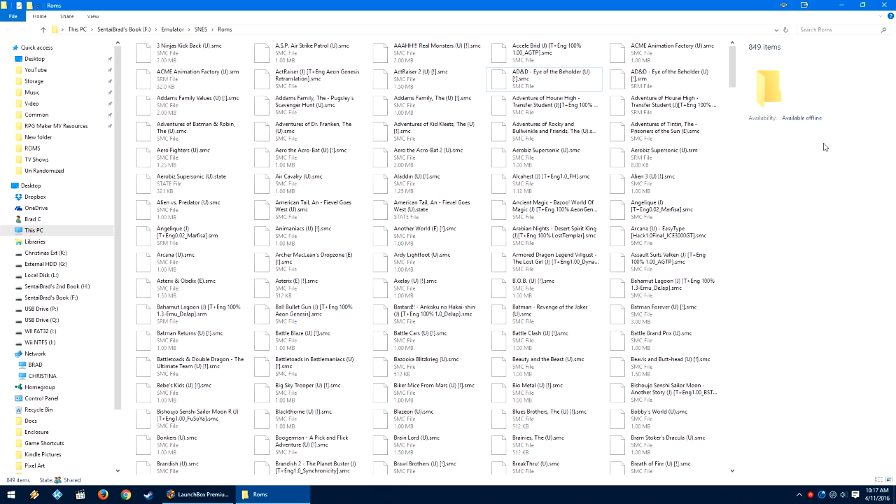
# Step: Compress the AD&D - Eye of the Beholder SMC ROM into a RAR archive of the same name with Normal compression
pyautogui.click(651, 84)
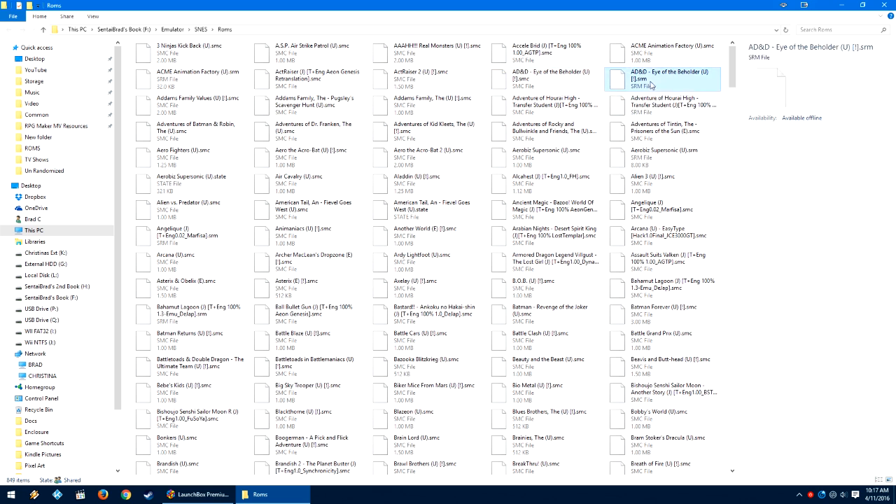
pyautogui.press('Left')
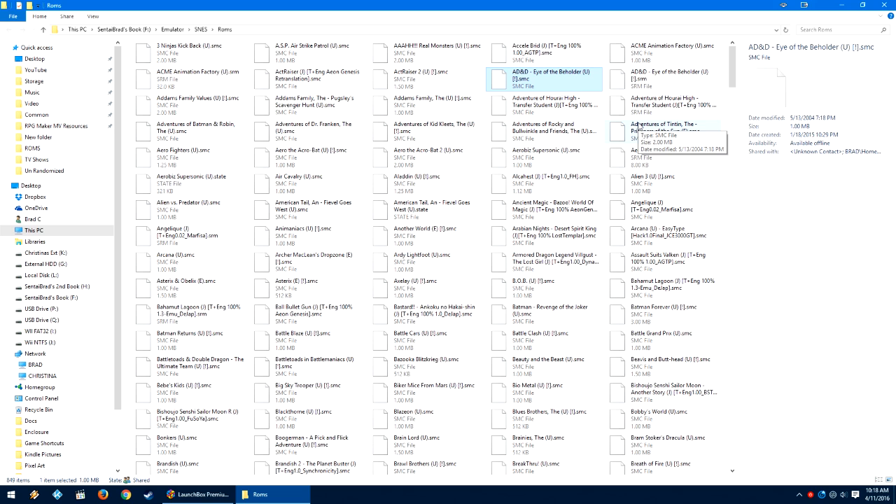
pyautogui.rightClick(547, 82)
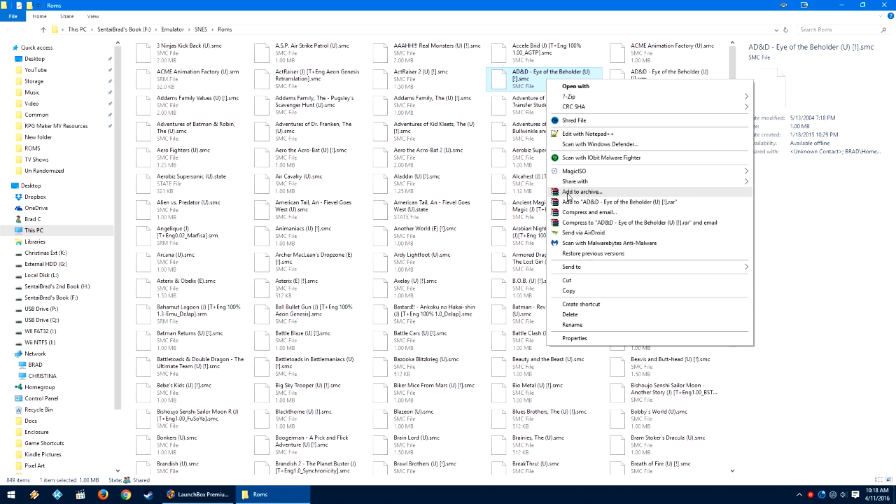
pyautogui.click(569, 193)
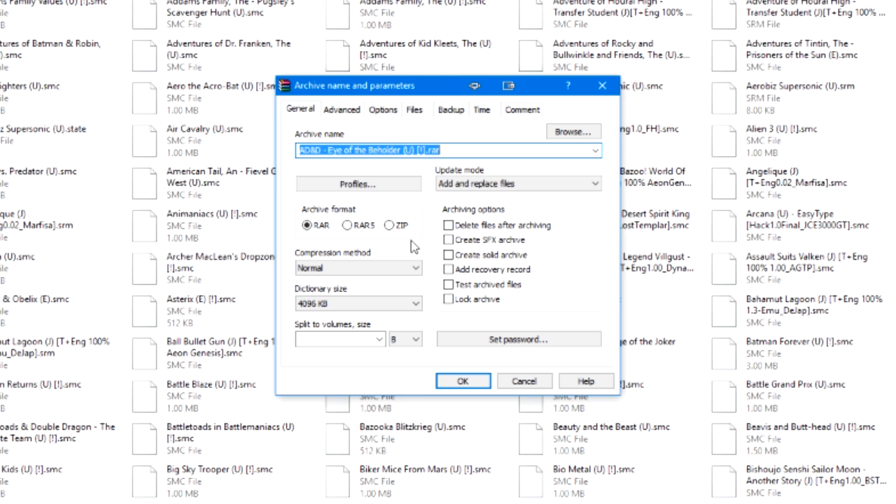
pyautogui.click(323, 269)
pyautogui.click(325, 271)
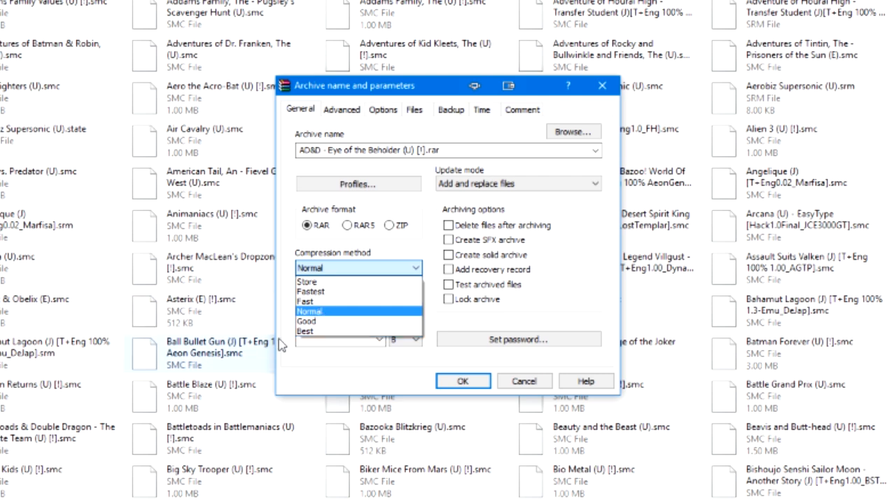
pyautogui.click(330, 312)
pyautogui.click(482, 382)
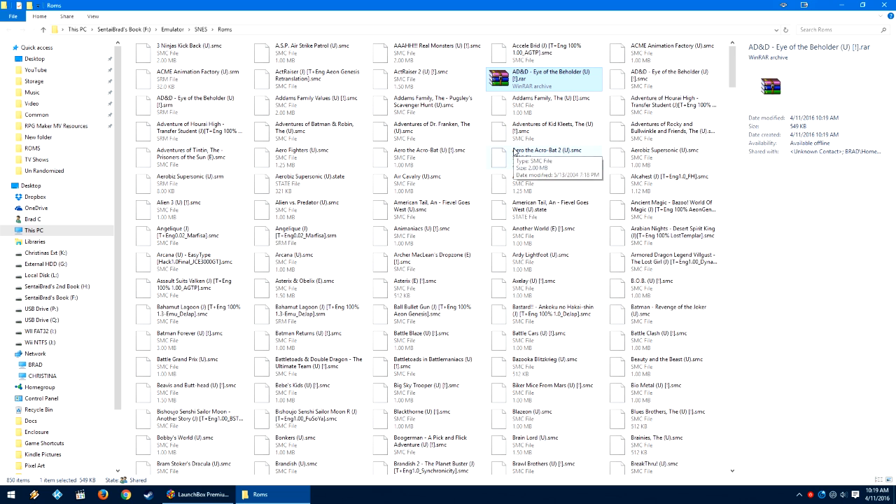
# Step: Return to LaunchBox, launch Advanced Dungeons & Dragons: Eye of the Beholder from its archive, and close the emulator
pyautogui.click(842, 5)
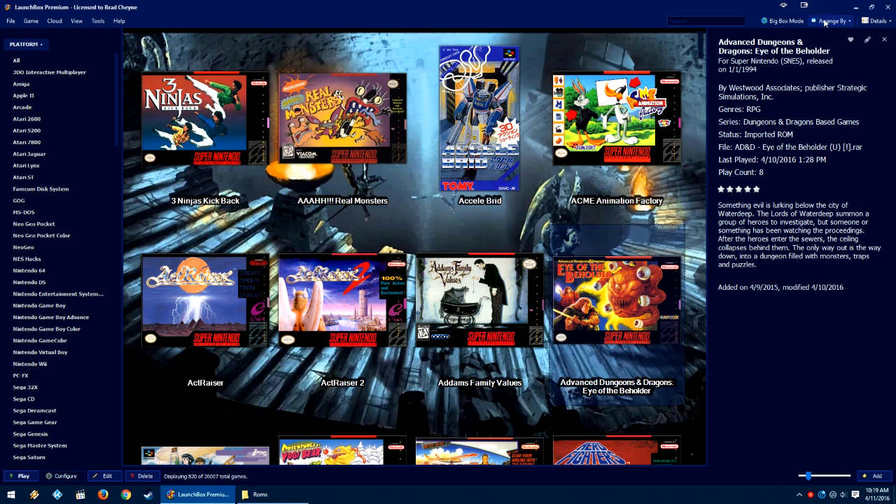
pyautogui.moveTo(616, 301)
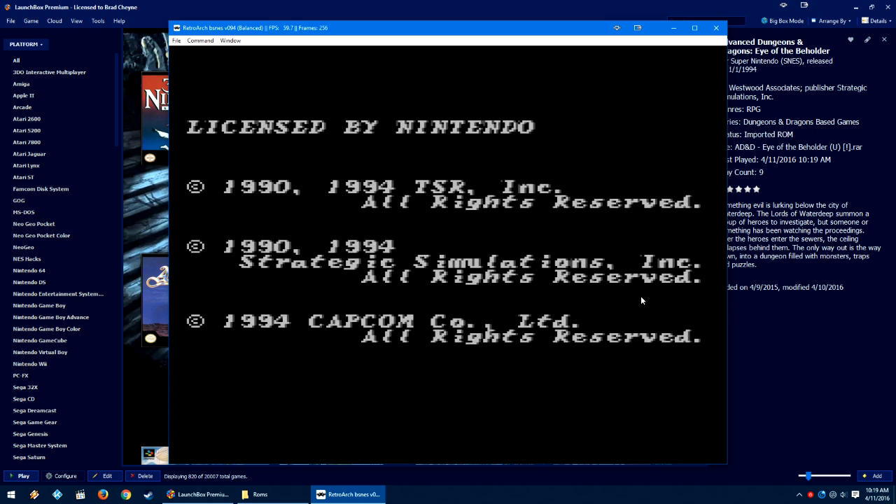
pyautogui.click(725, 32)
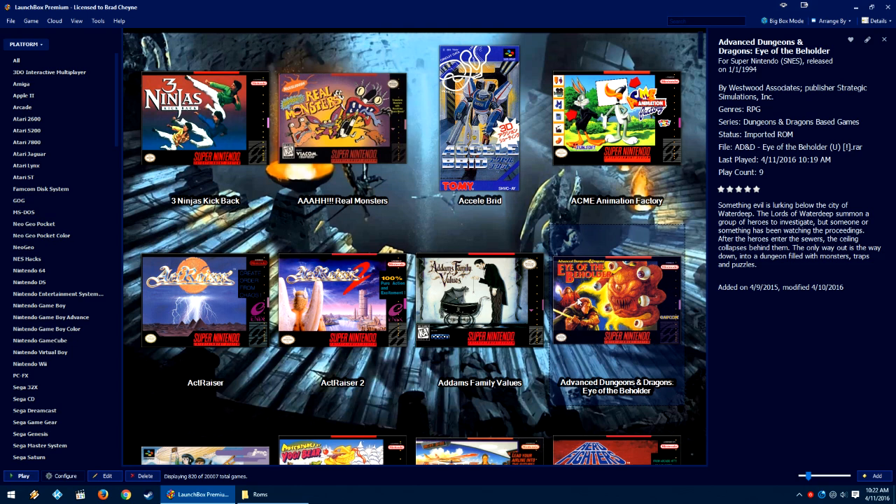
# Step: Check the ROM file extension in the edit details of Addams Family Values, and close them without saving
pyautogui.moveTo(580, 300)
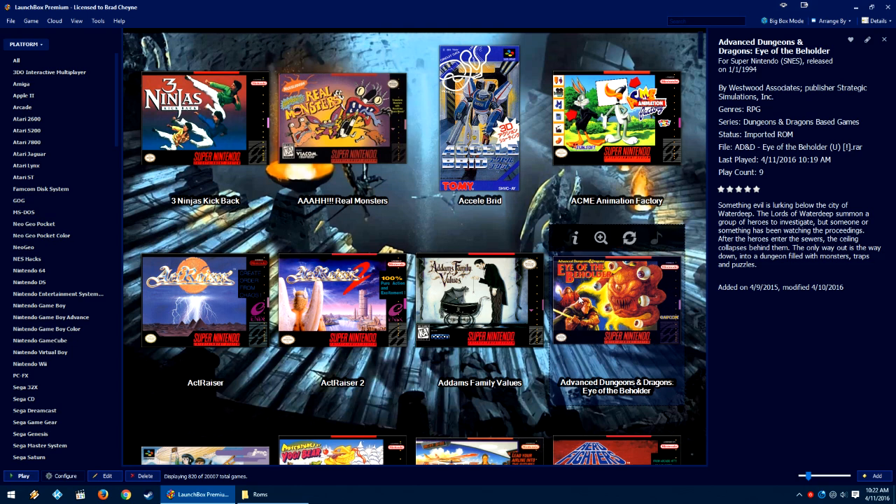
pyautogui.rightClick(477, 307)
pyautogui.click(500, 433)
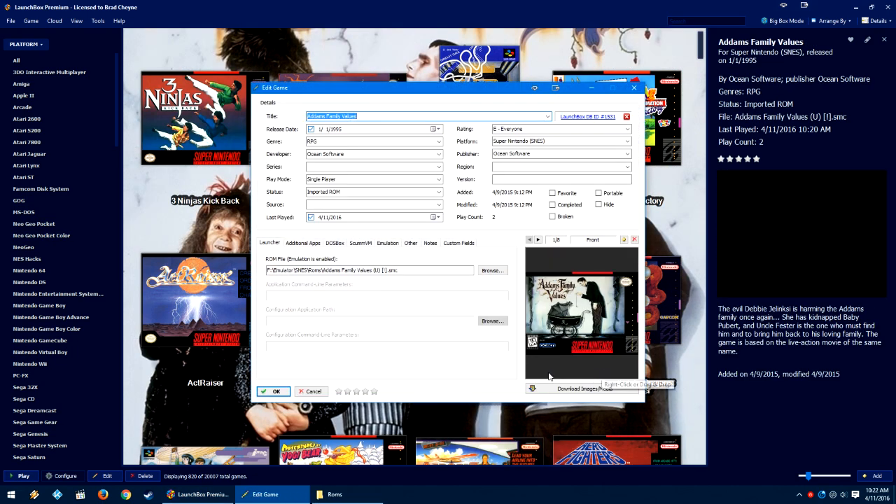
pyautogui.click(392, 270)
pyautogui.moveTo(392, 270); pyautogui.dragTo(434, 271)
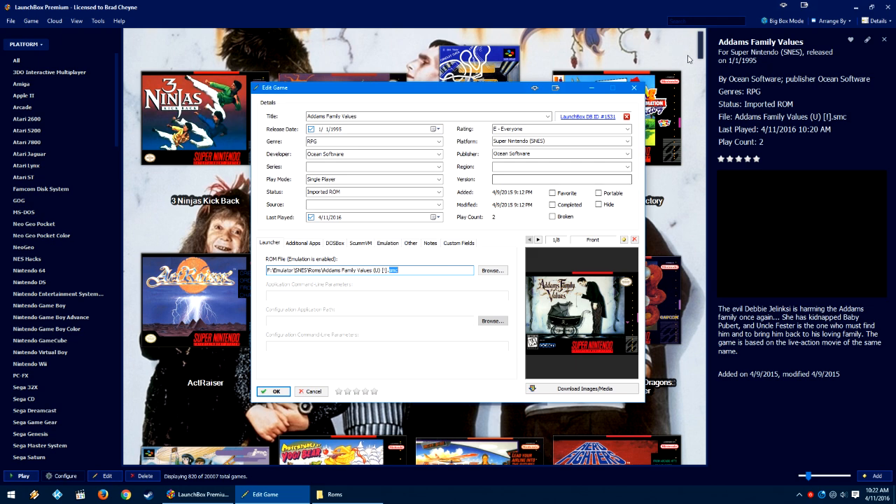
pyautogui.click(635, 87)
# Step: Check the ROM file extension in the edit details of Eye of the Beholder, and close them without changes
pyautogui.rightClick(601, 275)
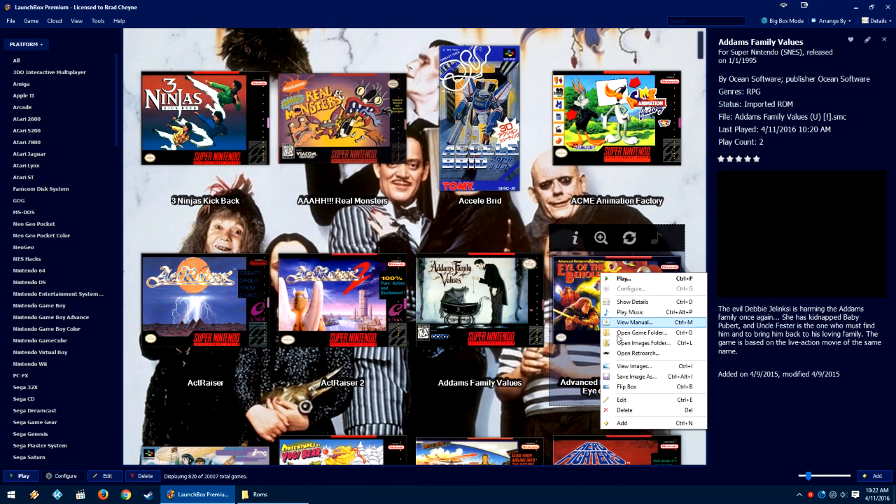
pyautogui.click(627, 384)
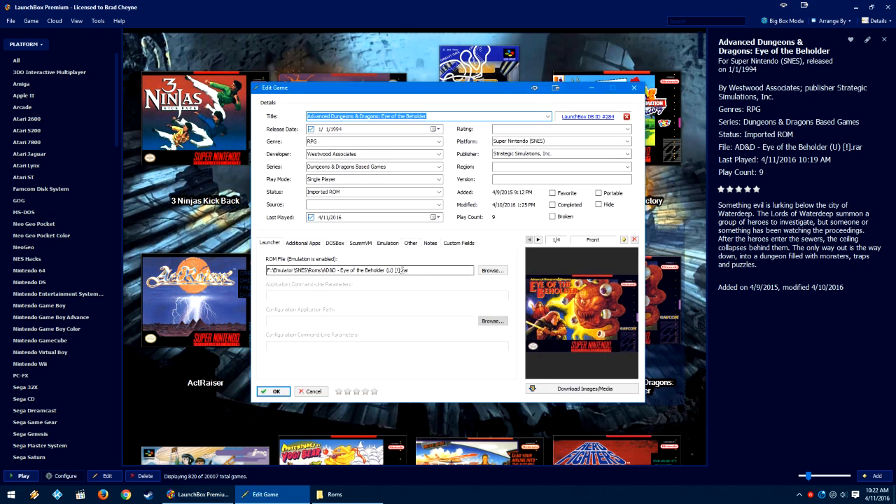
pyautogui.doubleClick(403, 269)
pyautogui.click(636, 88)
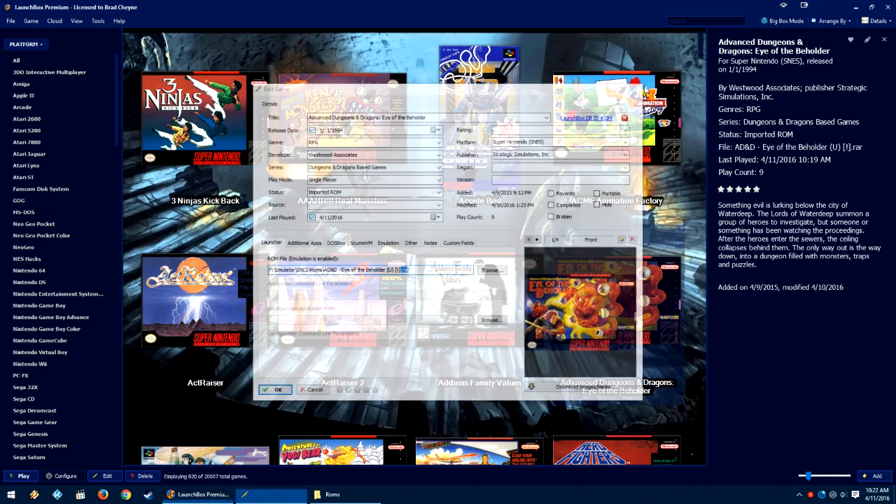
# Step: Switch to the Roms folder and compare the Addams Family Values and Eye of the Beholder archives with the remaining SMC file
pyautogui.click(272, 494)
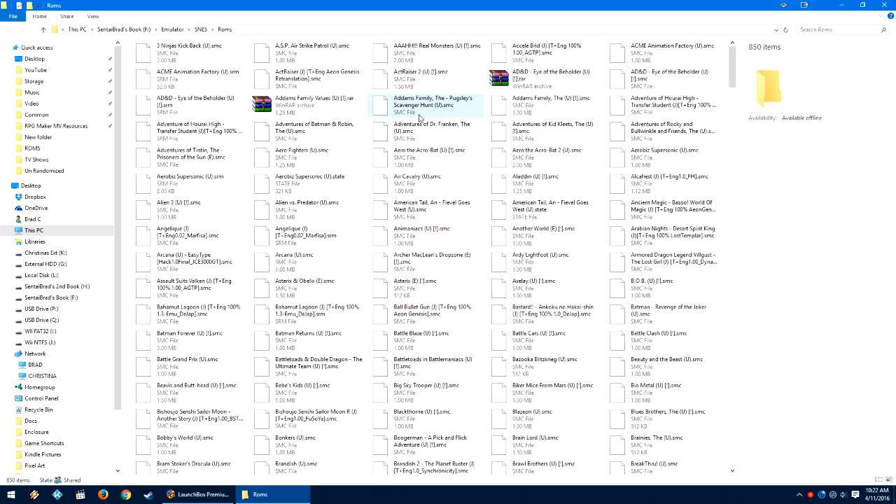
pyautogui.click(292, 107)
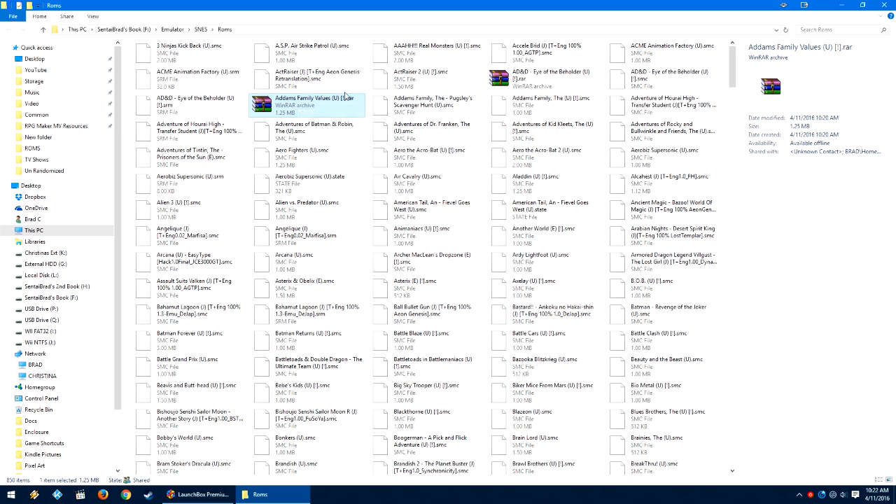
pyautogui.click(543, 80)
pyautogui.click(641, 83)
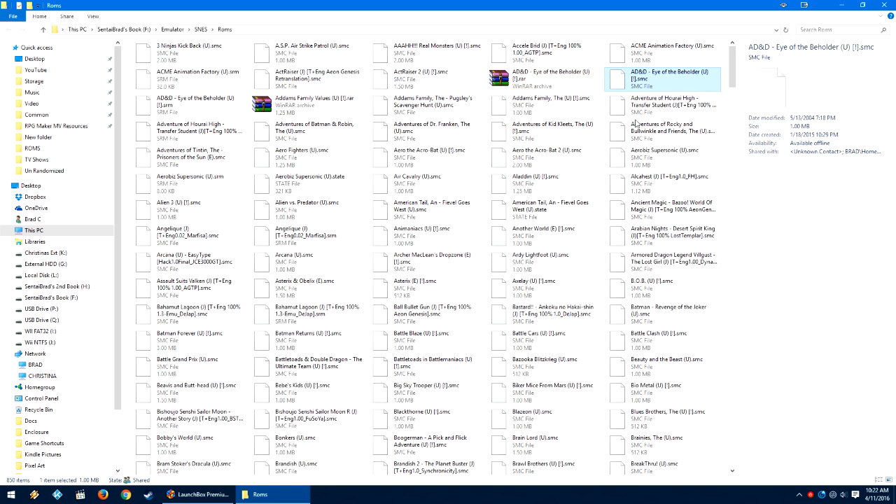
pyautogui.press('Left')
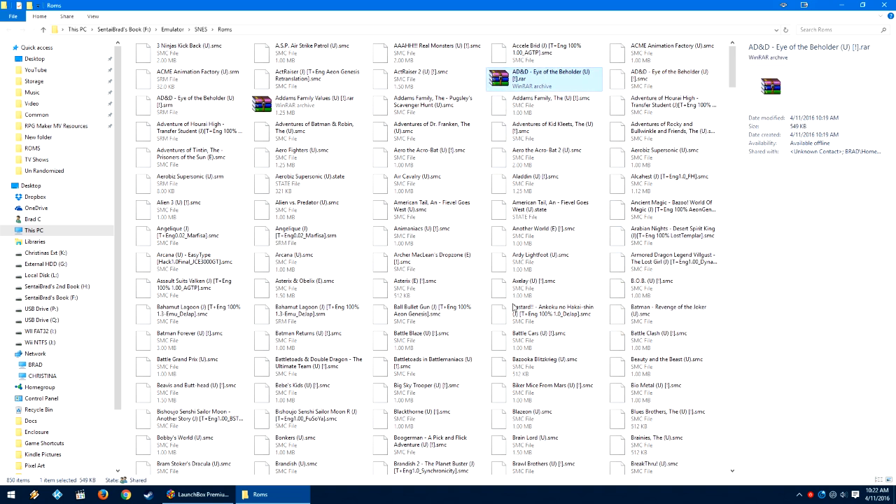
pyautogui.click(338, 105)
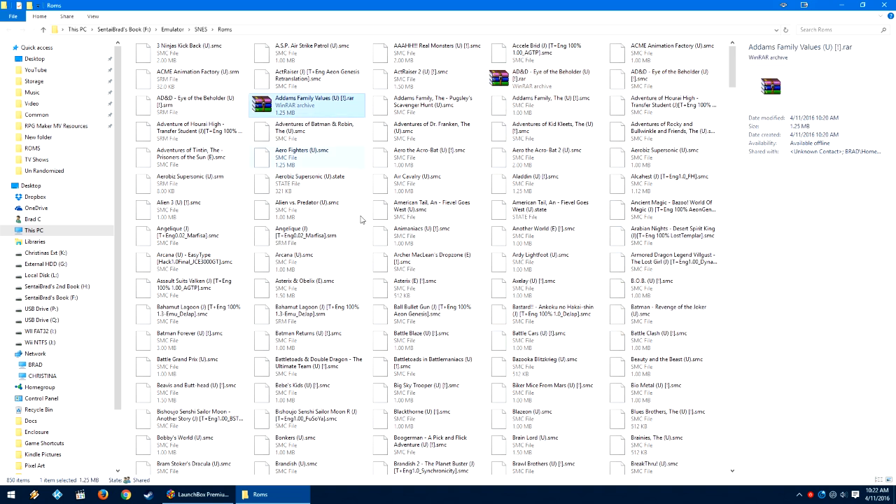
# Step: Switch back to LaunchBox, launch Addams Family Values to test its archived ROM, and exit the emulator
pyautogui.click(200, 494)
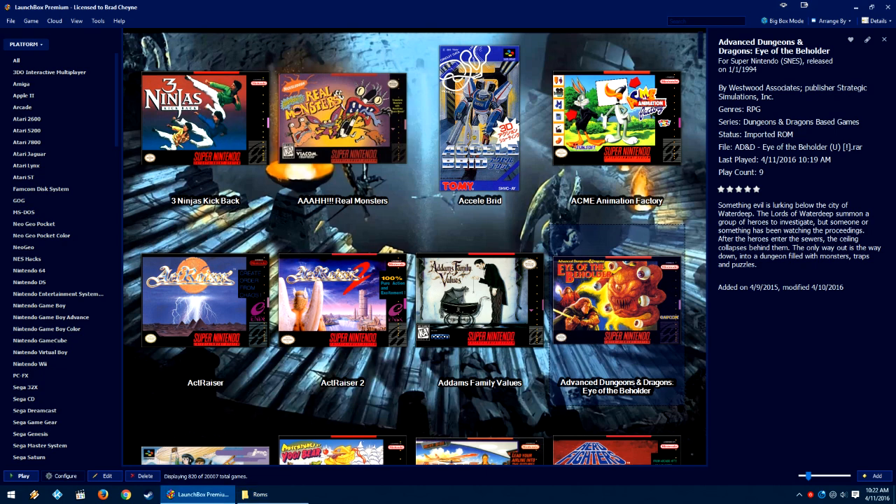
pyautogui.rightClick(509, 290)
pyautogui.click(522, 288)
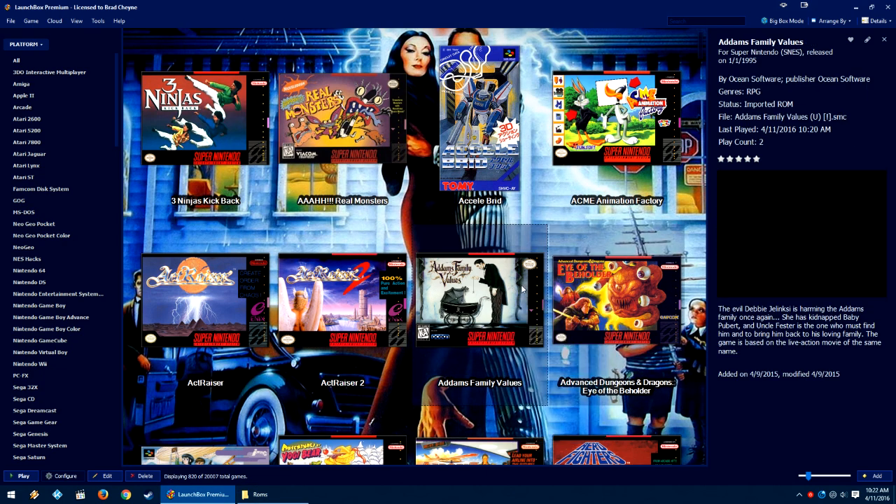
pyautogui.moveTo(522, 288)
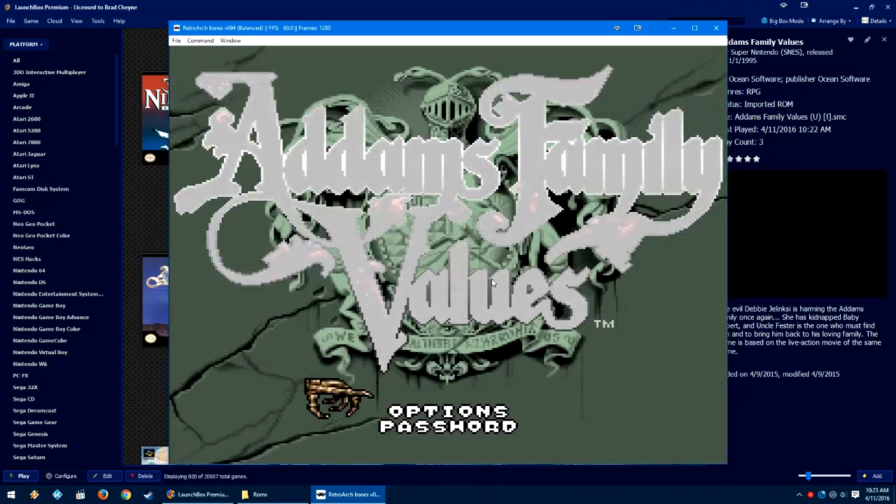
pyautogui.press('Escape')
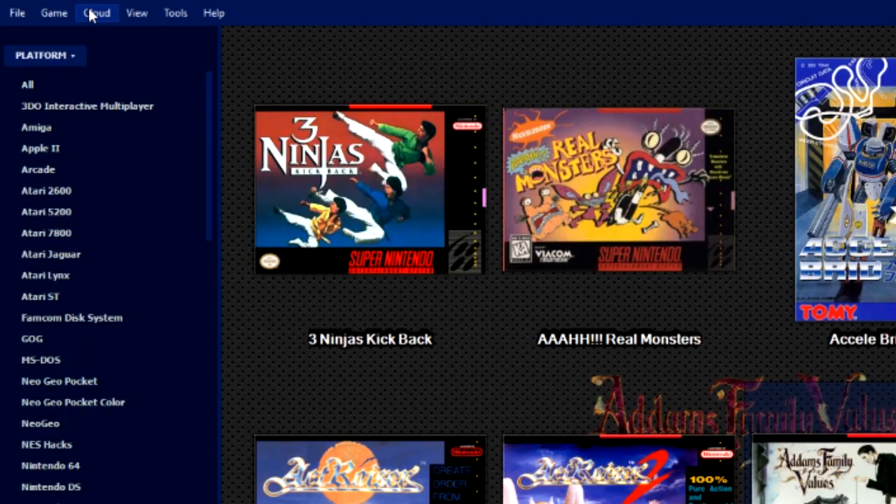
# Step: Review the cloud collection options and start connecting to the LaunchBox Games Database
pyautogui.click(91, 16)
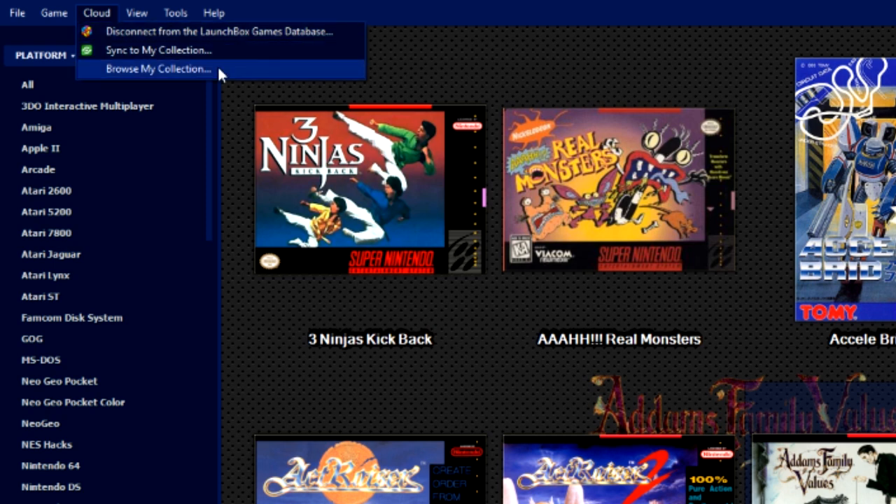
pyautogui.click(105, 14)
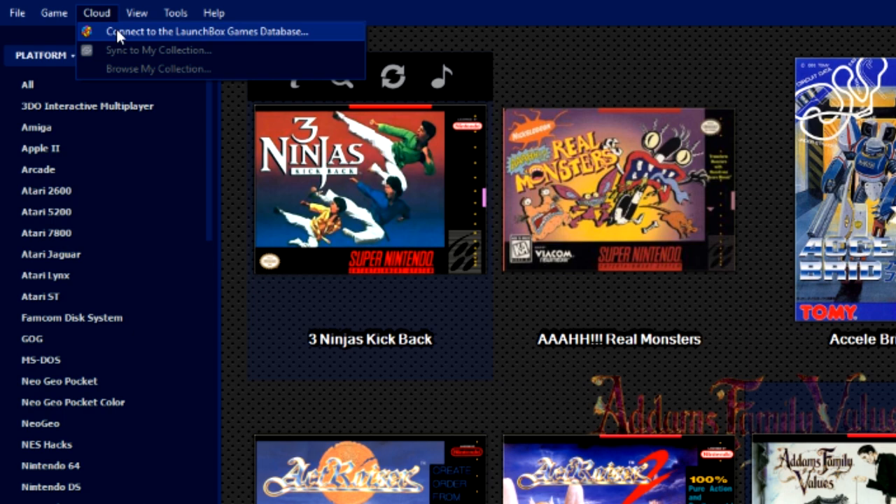
pyautogui.click(120, 35)
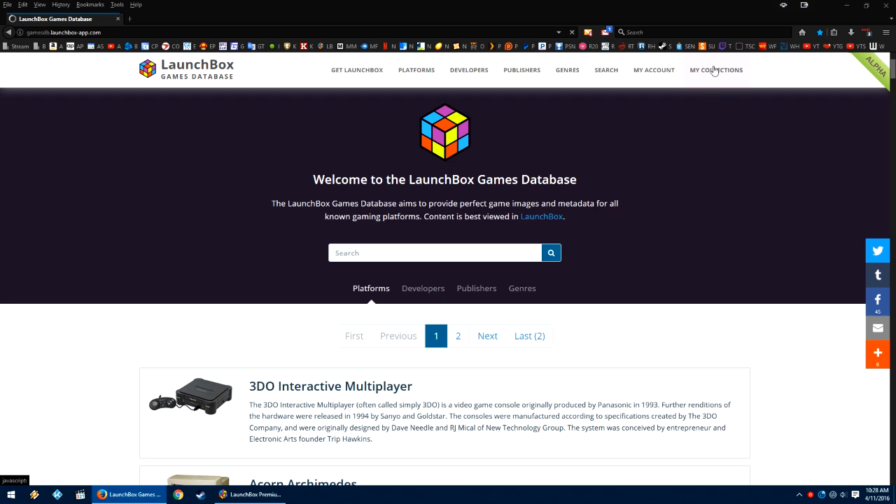
# Step: Open the default collection on the LaunchBox Games Database website and view its Amiga and 3DO Interactive Multiplayer games
pyautogui.click(716, 73)
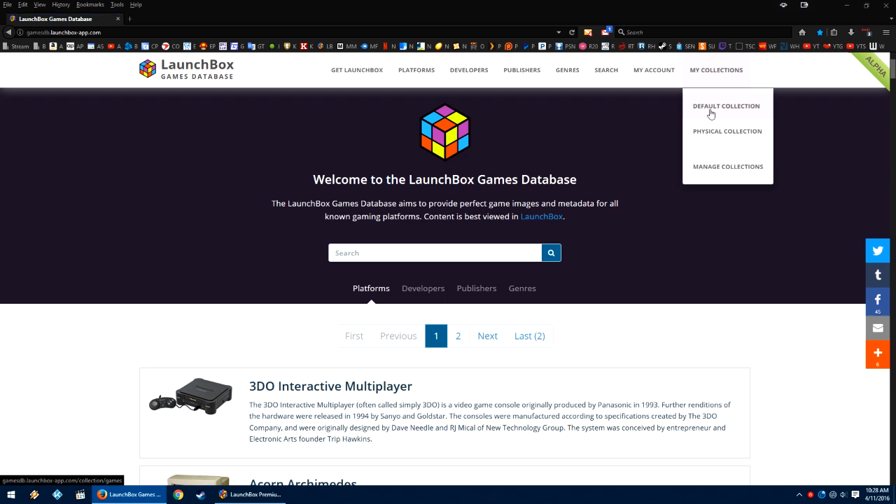
pyautogui.click(721, 112)
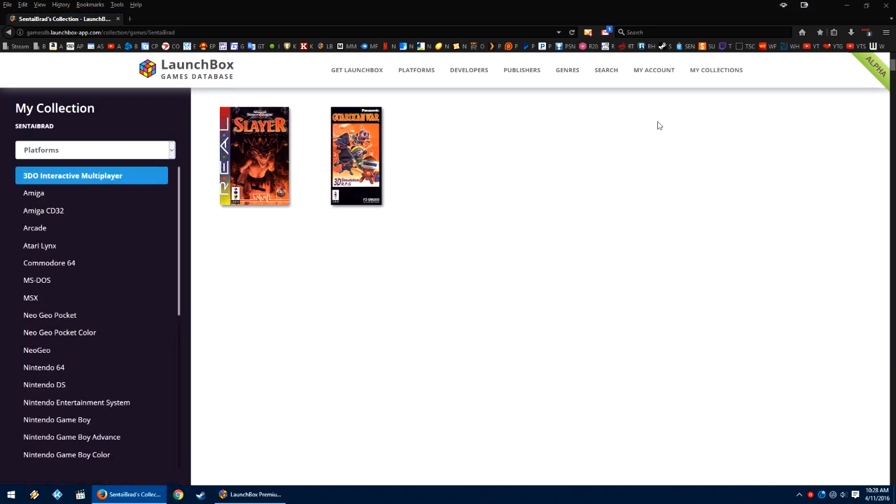
pyautogui.click(73, 192)
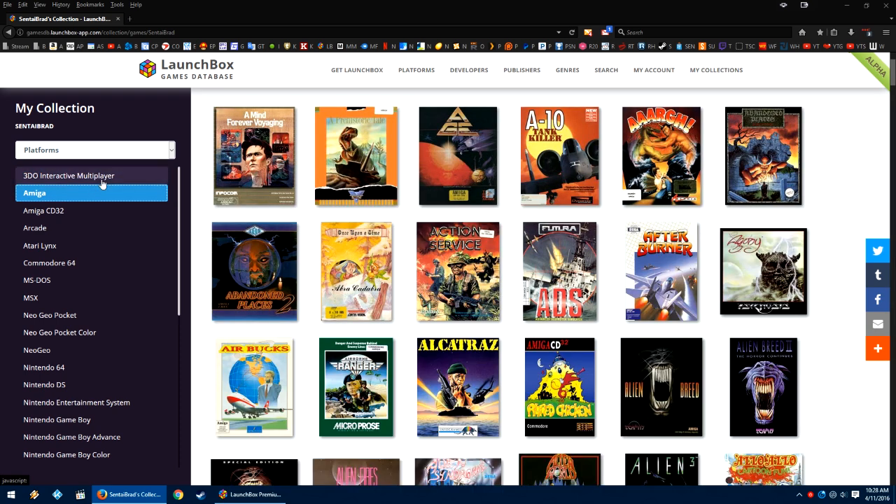
pyautogui.click(103, 181)
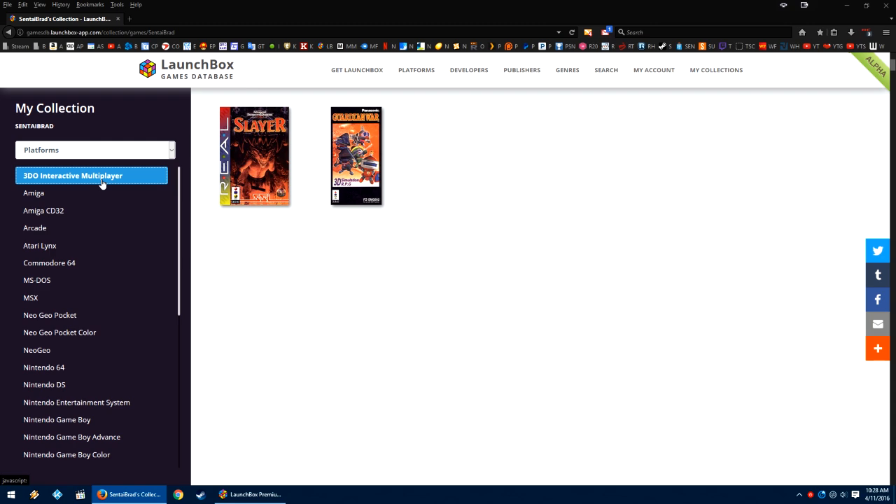
# Step: Switch back to LaunchBox, show the 3DO Interactive Multiplayer games, sync the library to the cloud collection and open the synced collection online
pyautogui.click(250, 494)
pyautogui.click(67, 73)
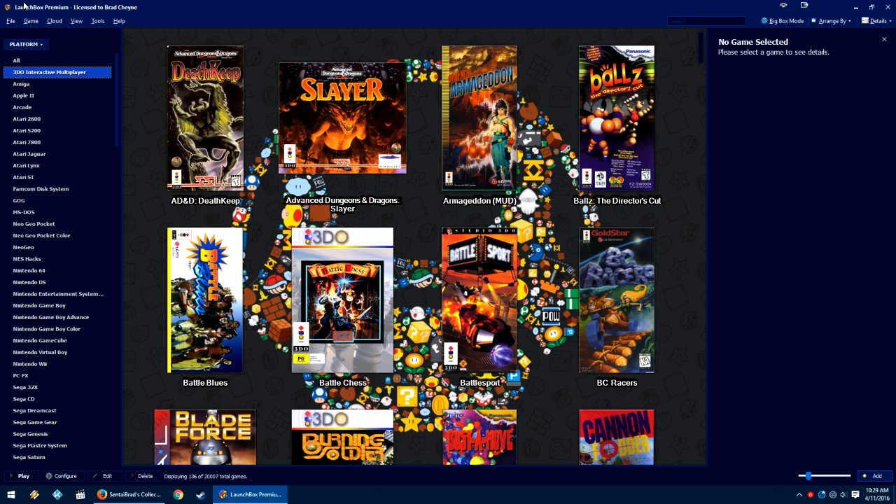
pyautogui.click(54, 21)
pyautogui.click(64, 42)
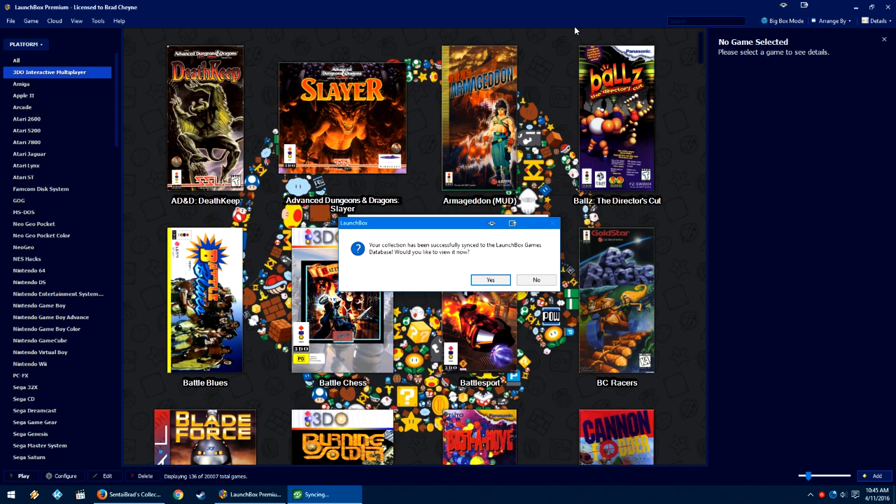
pyautogui.press('Return')
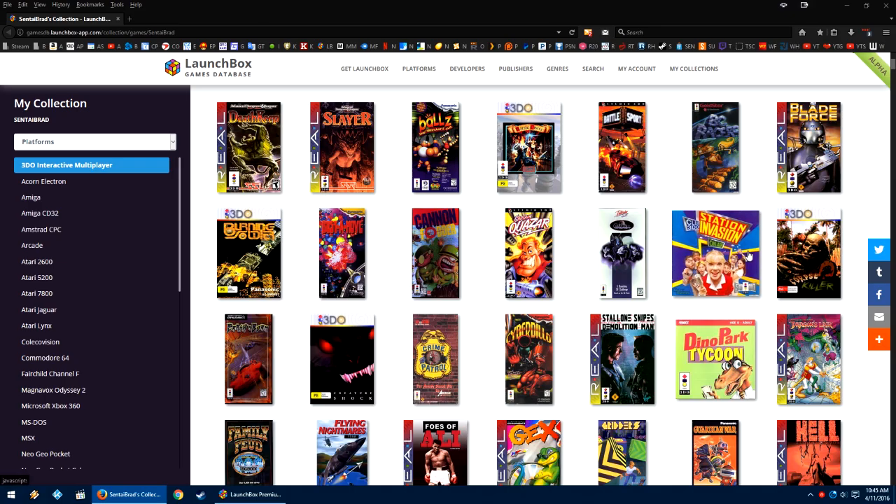
# Step: Browse the 3DO Interactive Multiplayer games in the synced collection and switch to the Nintendo Entertainment System platform
pyautogui.scroll(-10, 746, 261)
pyautogui.scroll(-5, 745, 261)
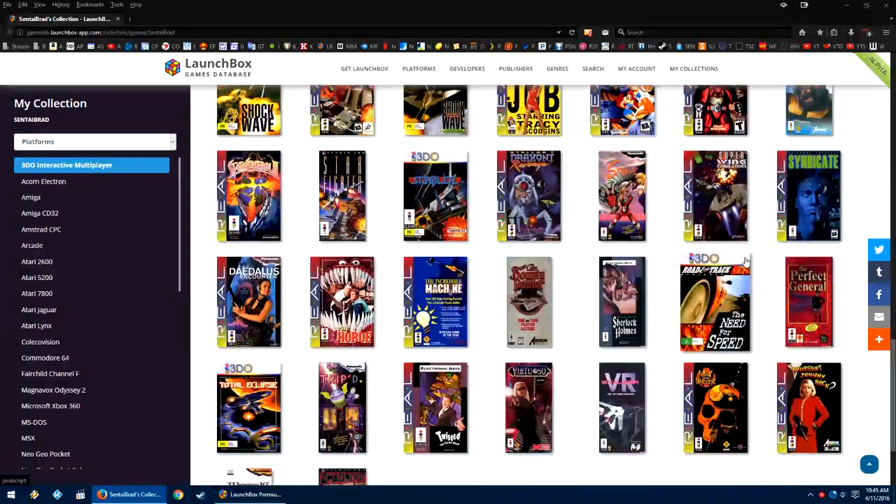
pyautogui.scroll(15, 746, 261)
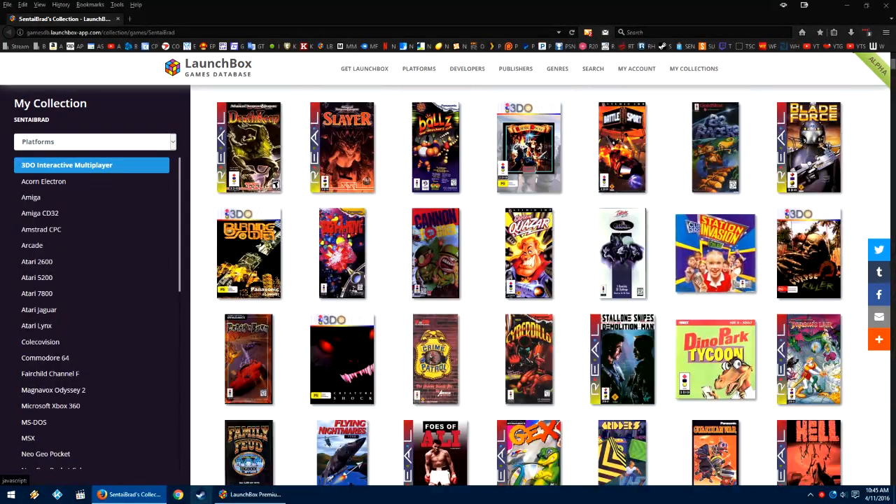
pyautogui.scroll(-3, 108, 218)
pyautogui.click(74, 330)
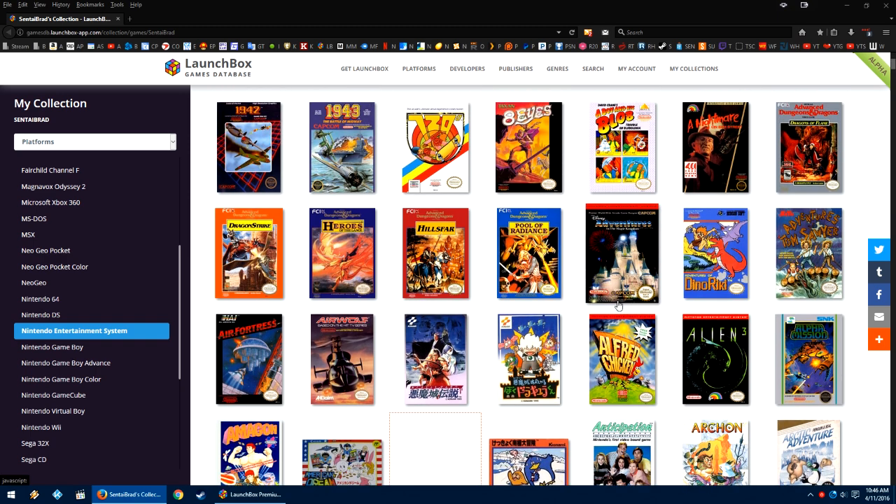
# Step: View the Adventures of Tom Sawyer summary and its full details page, then close that page and collapse the summary
pyautogui.click(779, 253)
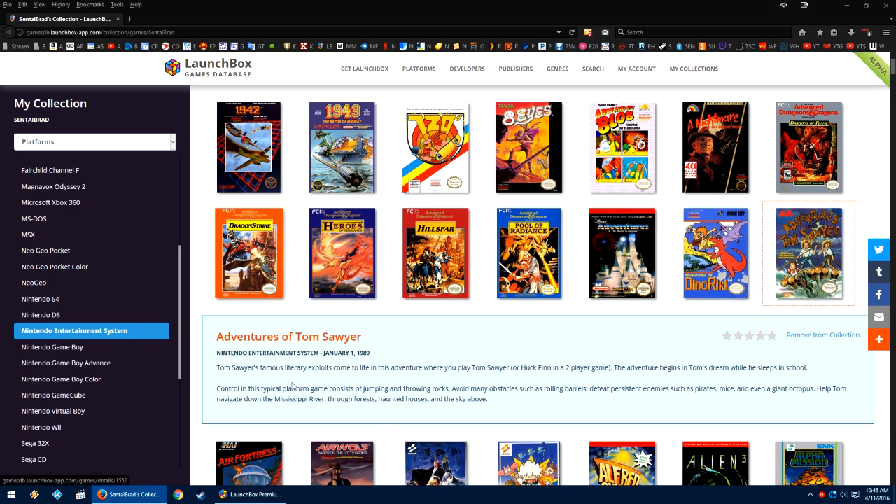
pyautogui.click(308, 337)
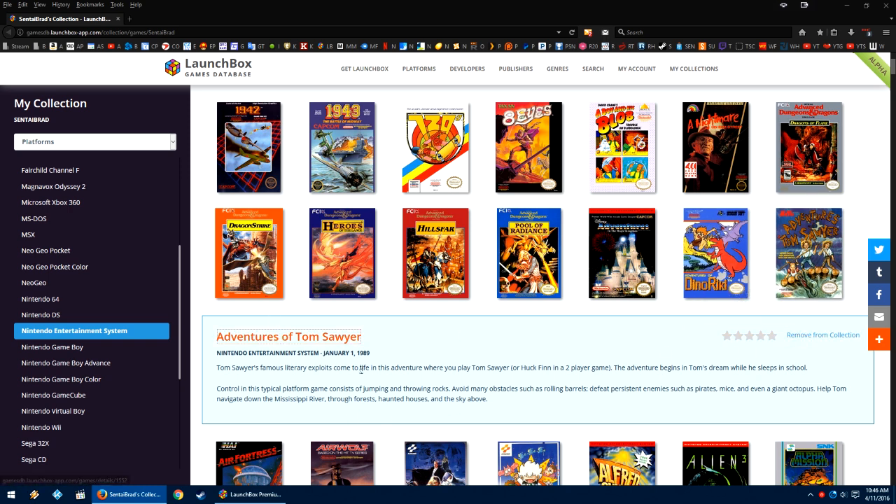
pyautogui.click(282, 339)
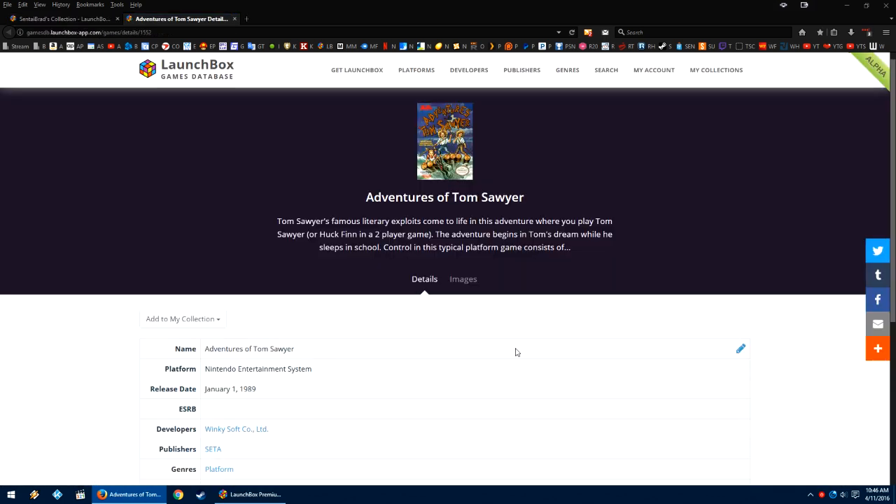
pyautogui.click(234, 19)
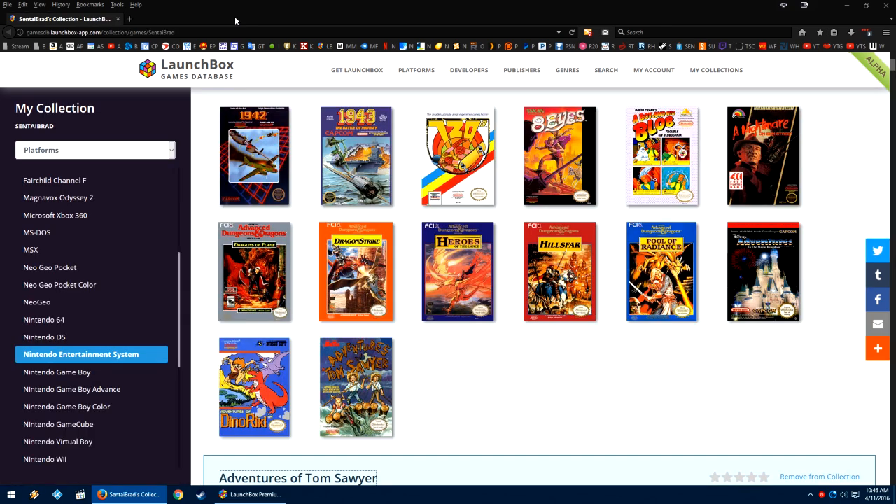
pyautogui.click(375, 412)
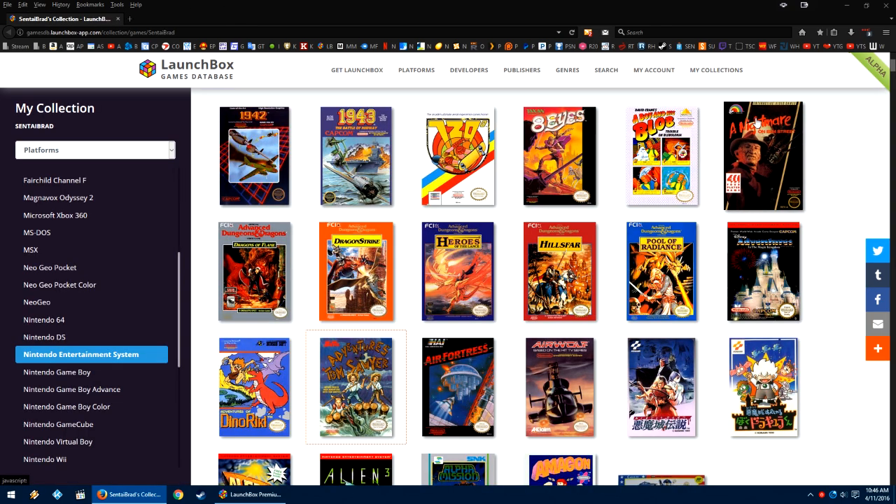
# Step: Open the collection management page and view the Physical Collection from there
pyautogui.click(728, 74)
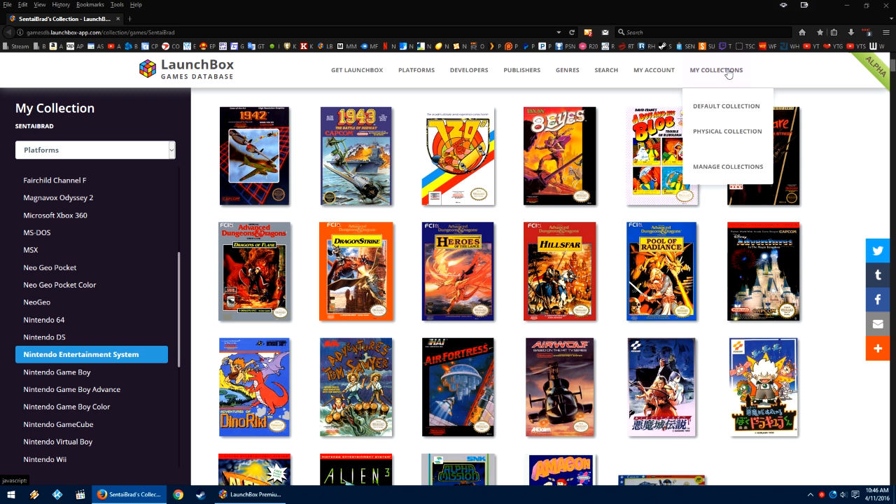
pyautogui.click(703, 166)
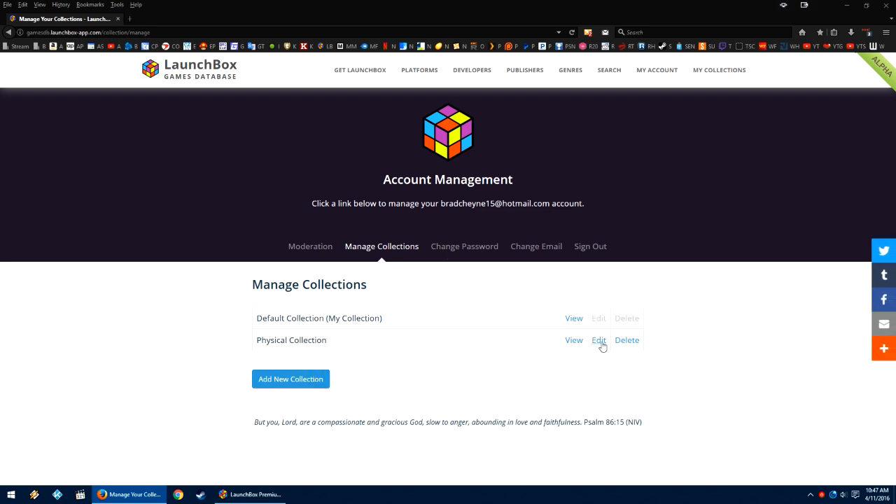
pyautogui.click(574, 341)
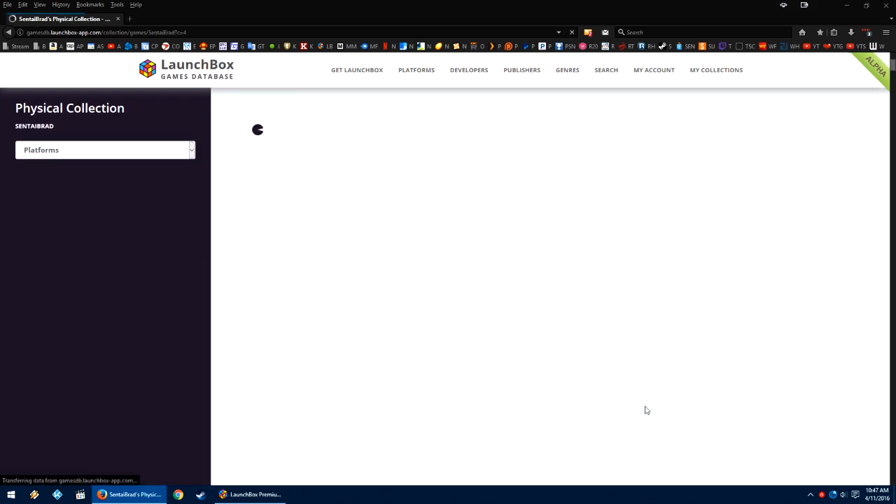
# Step: Return to the Games Database home page, open the .hack//Infection details and add the game to the Physical Collection
pyautogui.click(225, 63)
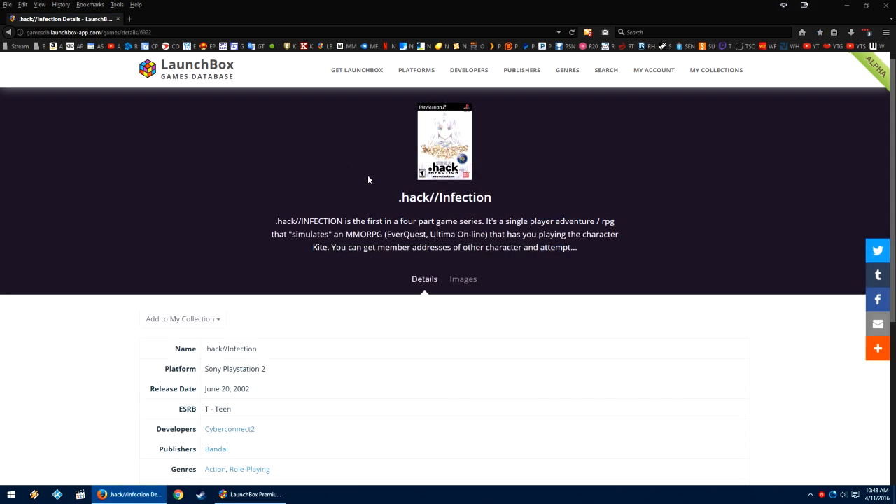
pyautogui.scroll(-1, 368, 176)
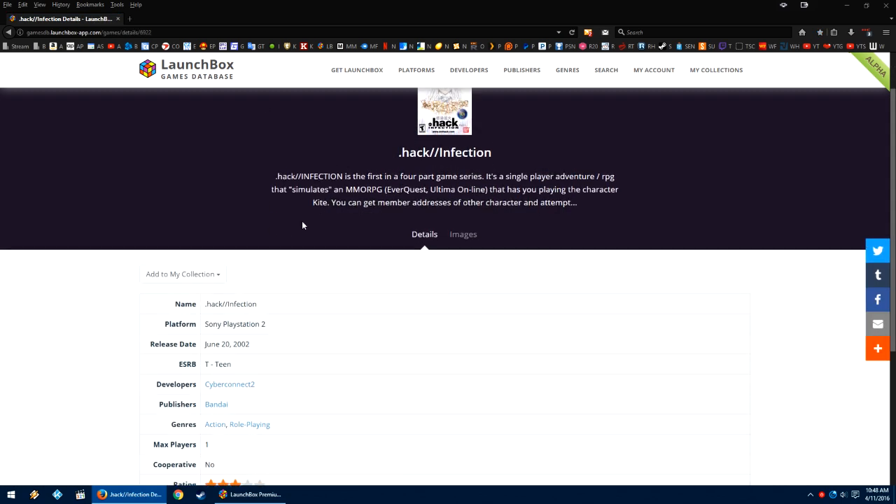
pyautogui.click(190, 262)
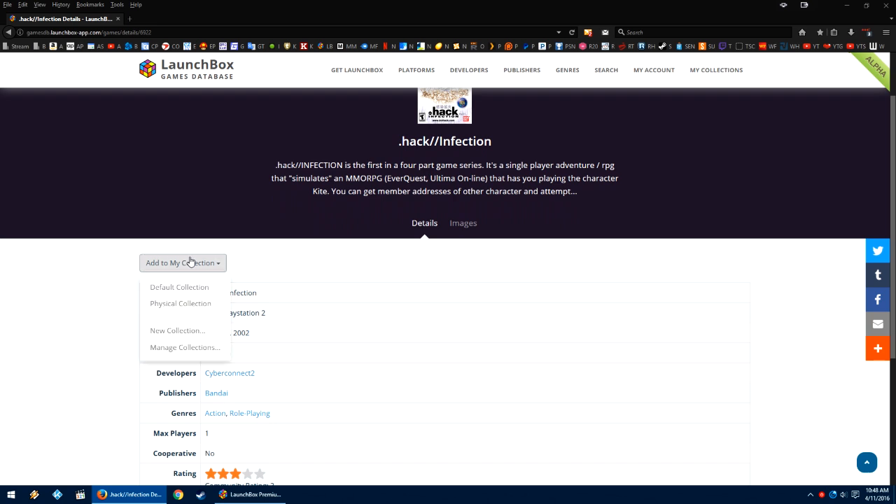
pyautogui.click(190, 303)
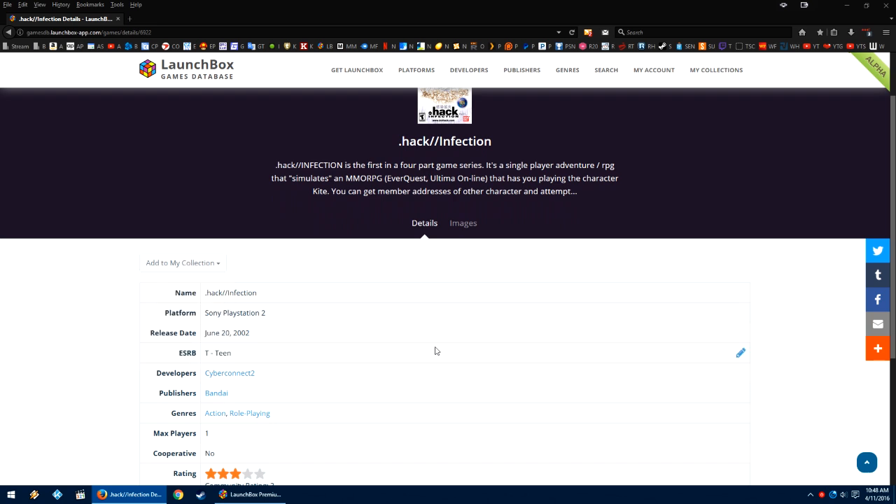
# Step: Open the Physical Collection to view the .hack//Infection summary and select the collection page's web address
pyautogui.scroll(1, 615, 251)
pyautogui.click(714, 73)
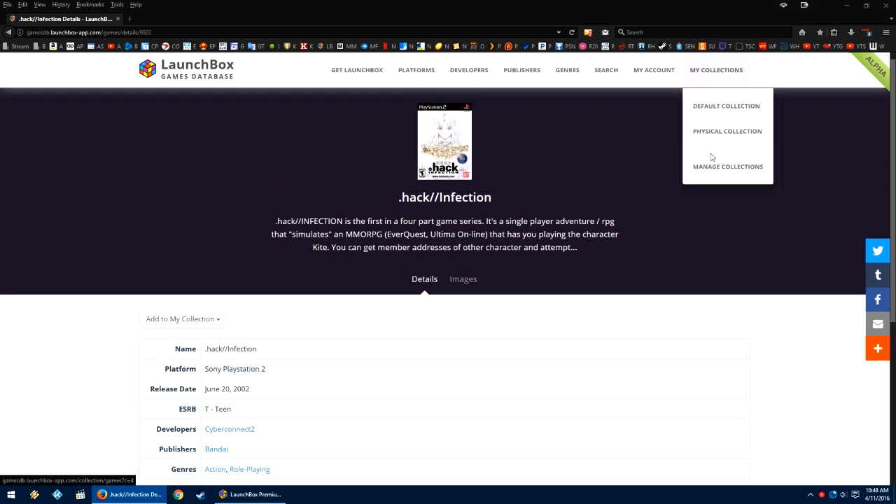
pyautogui.click(720, 132)
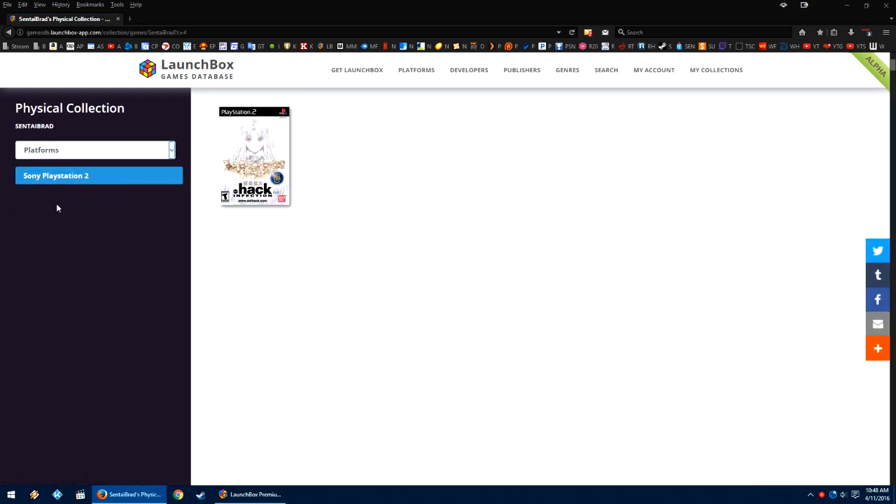
pyautogui.click(255, 155)
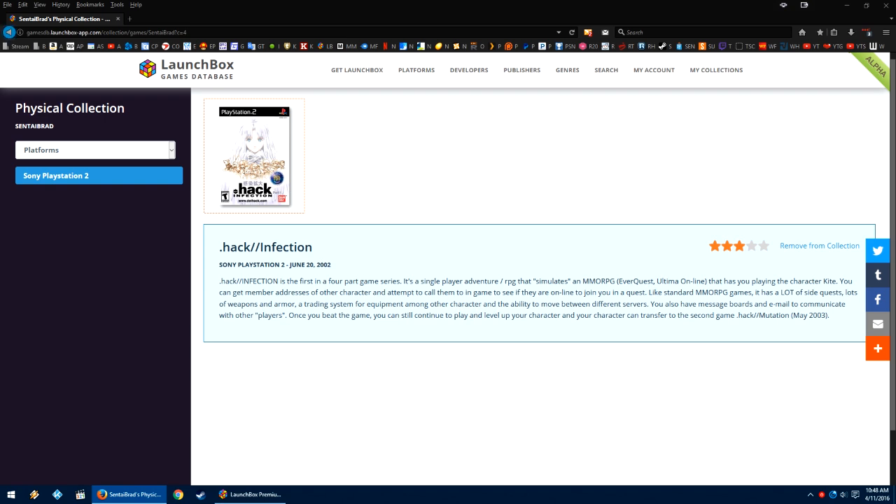
pyautogui.click(71, 32)
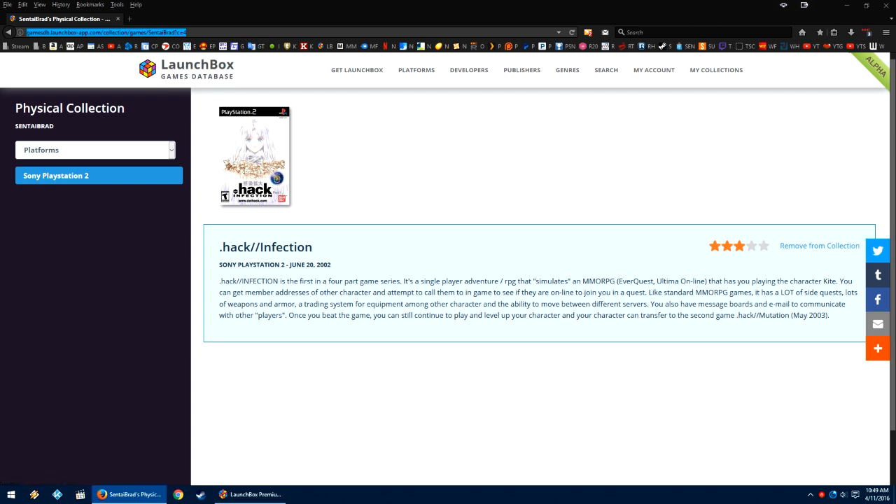
# Step: Close the browser, bring LaunchBox back up and review its cloud options, including disconnecting from the Games Database
pyautogui.click(886, 6)
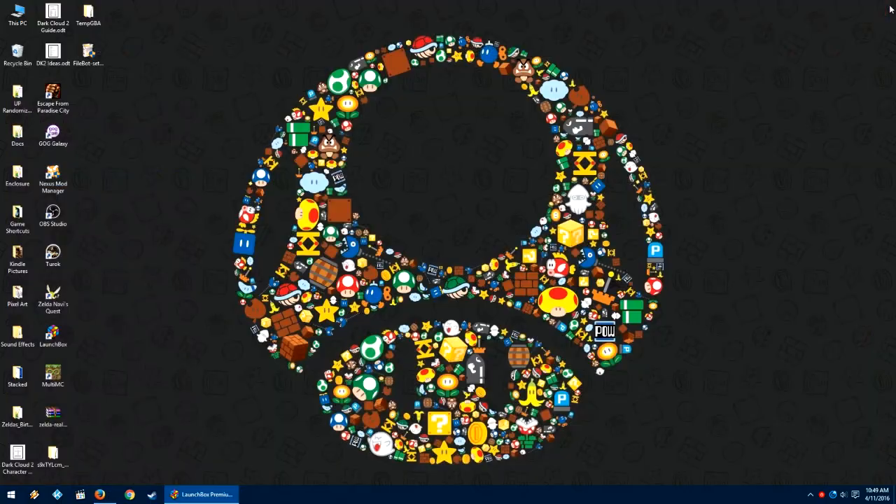
pyautogui.click(211, 499)
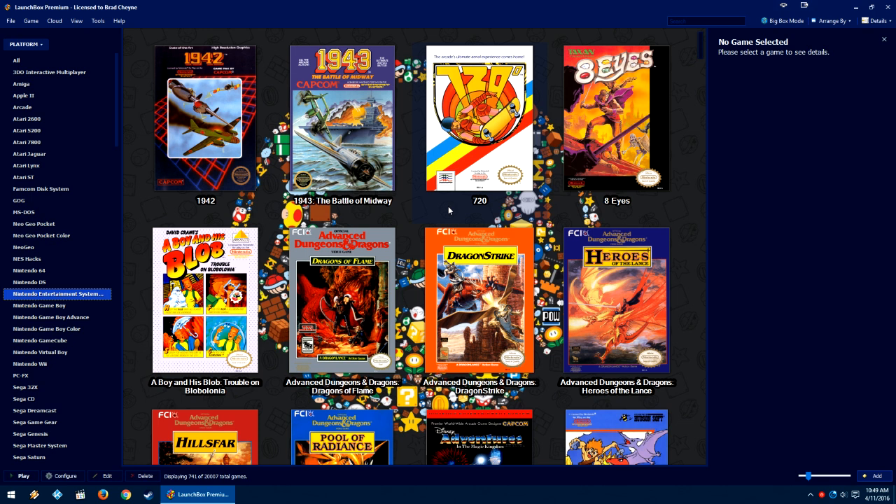
pyautogui.click(52, 21)
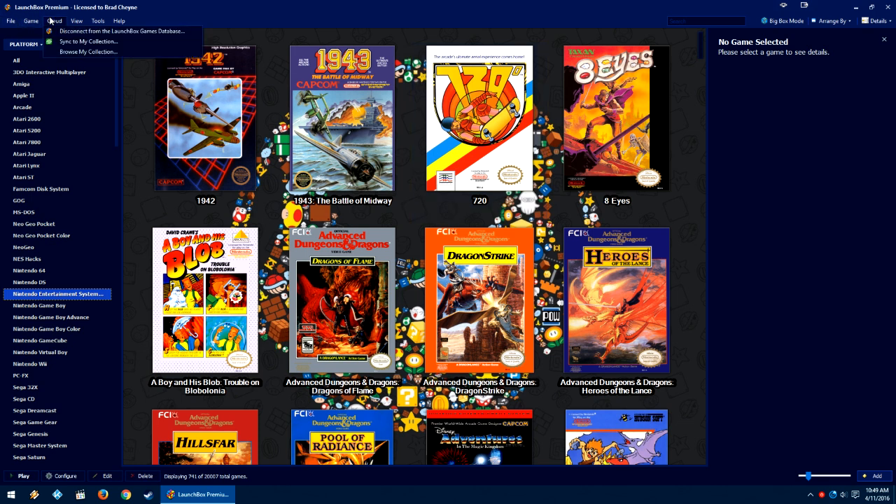
pyautogui.click(105, 32)
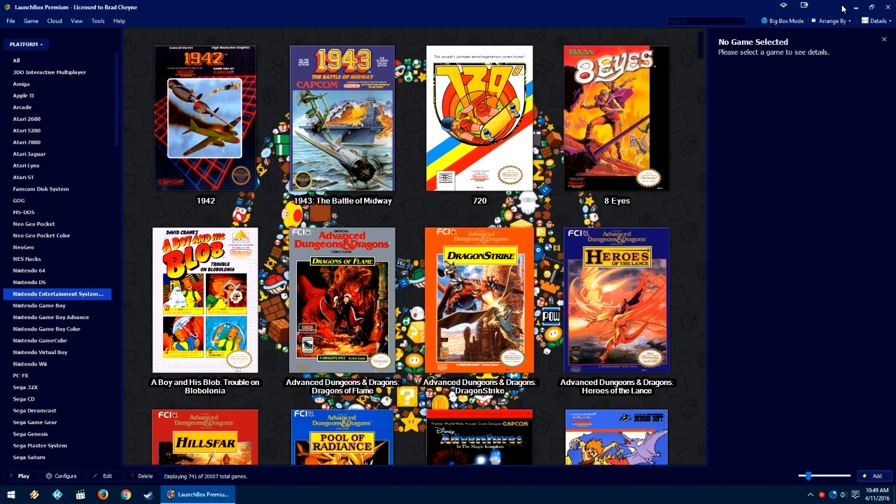